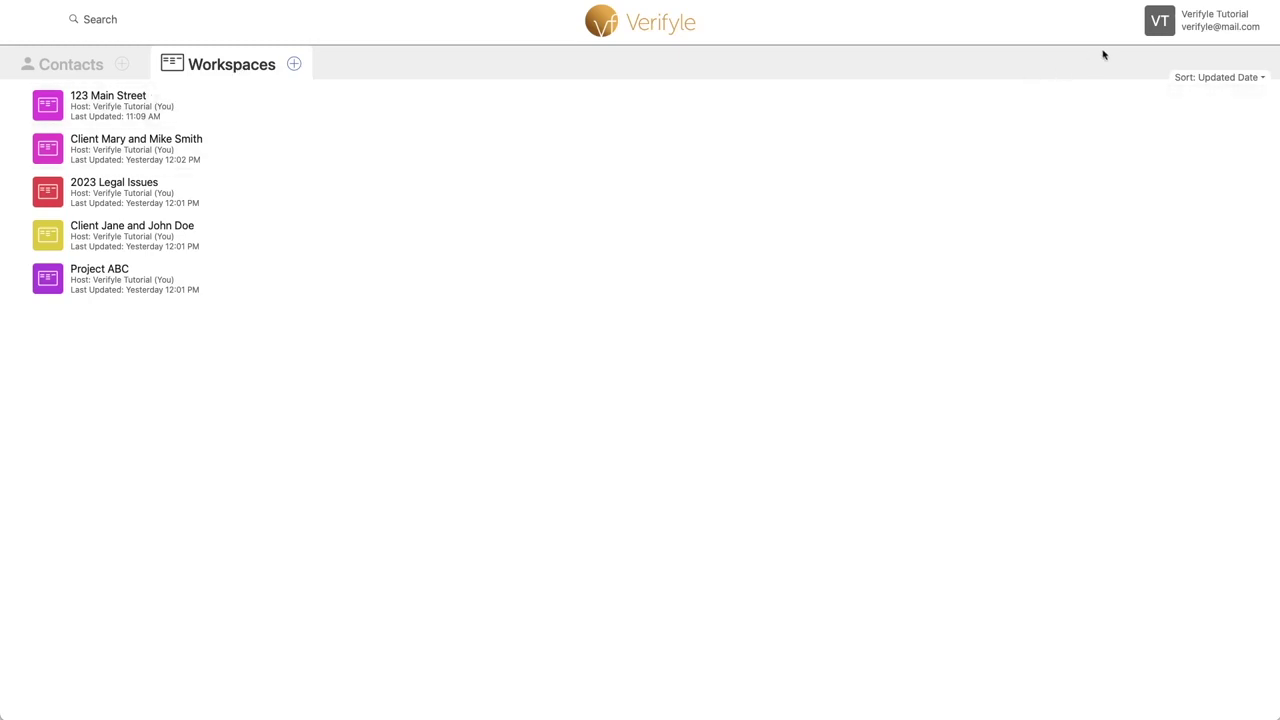
Step: Open the account dropdown from the account name at the top right of the Workspaces list
left_click(1220, 20)
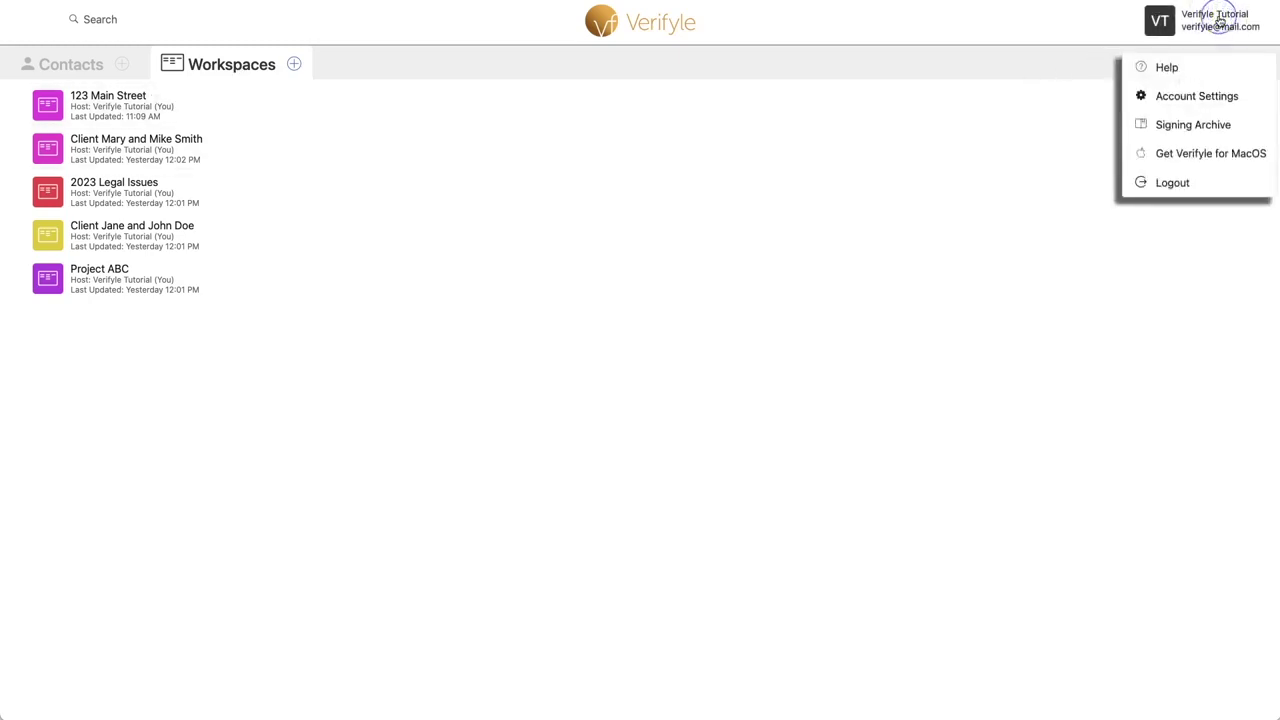
Step: In Account Settings, open the Request Payments details and proceed to start the Stripe payment setup
left_click(1209, 96)
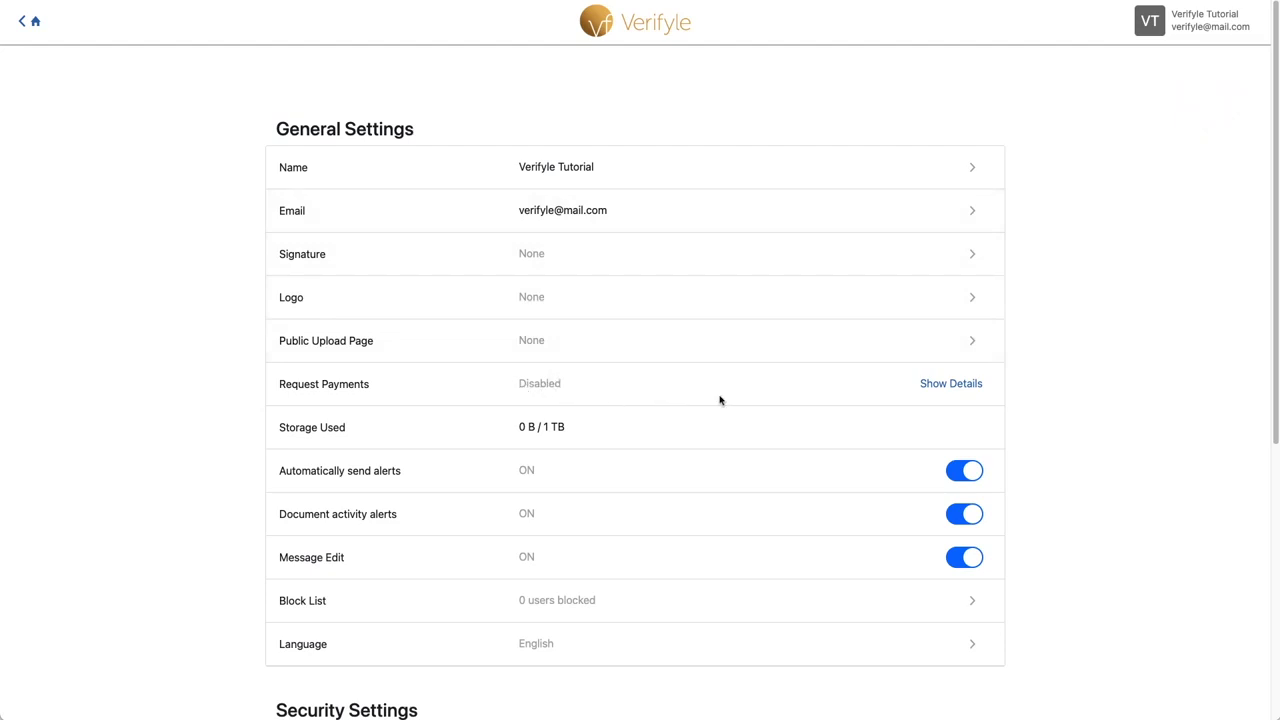
left_click(960, 385)
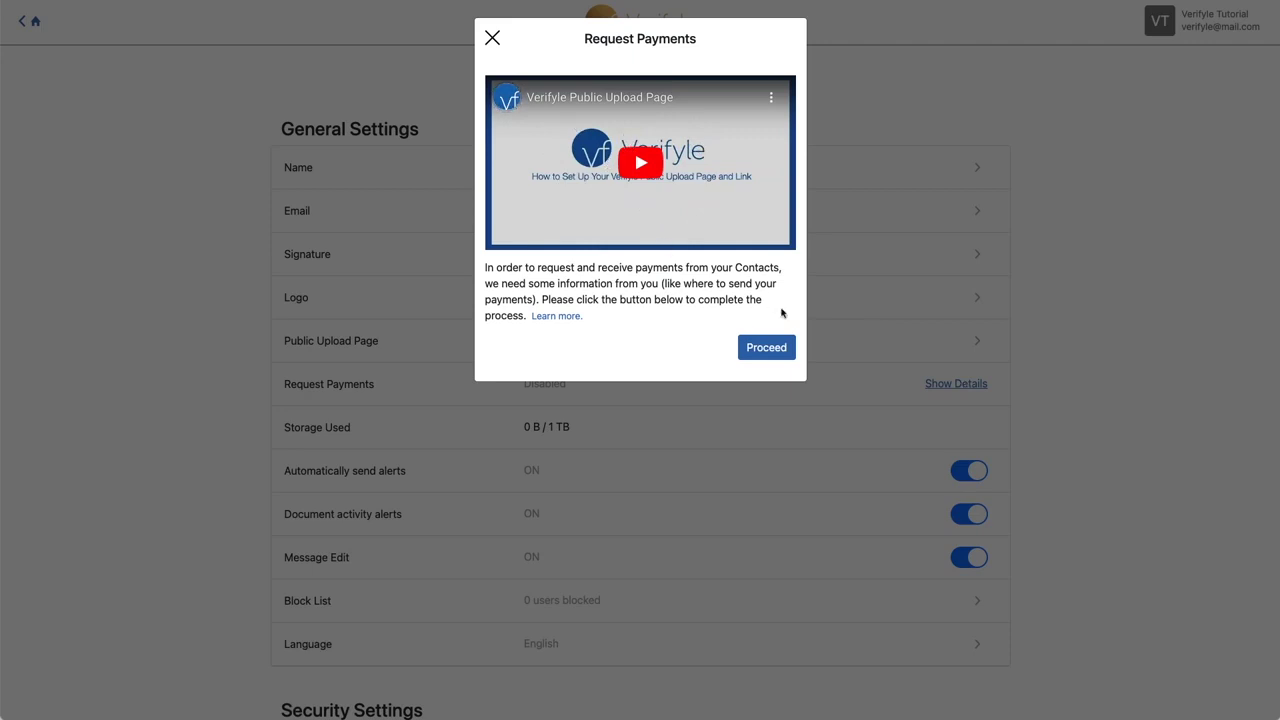
left_click(774, 349)
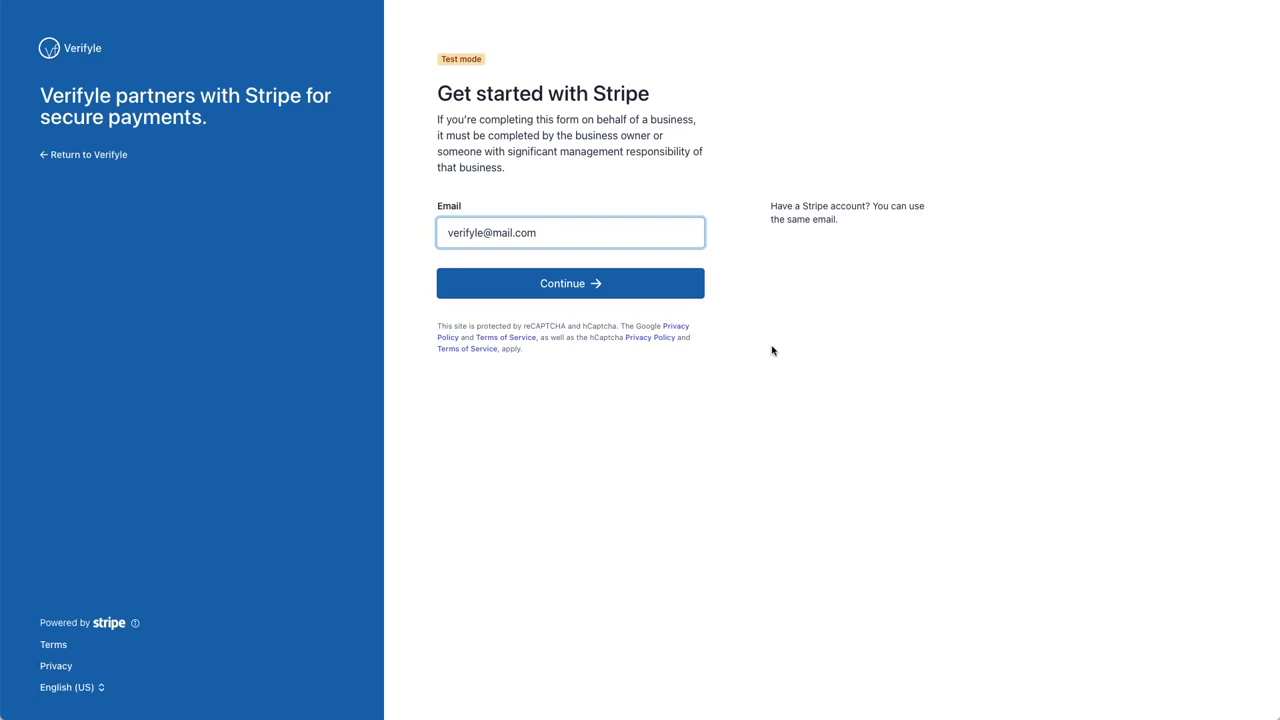
Step: Continue with the prefilled email and pass the hCaptcha by selecting the fox's head
left_click(563, 284)
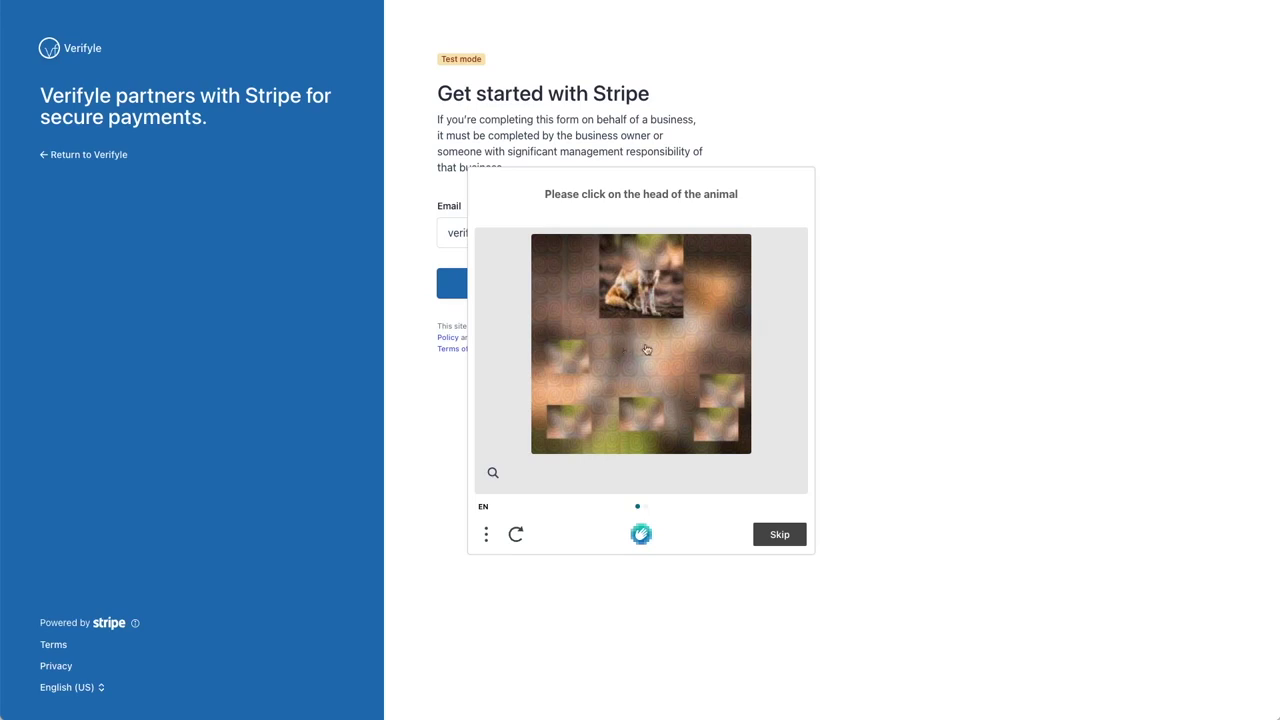
left_click(637, 303)
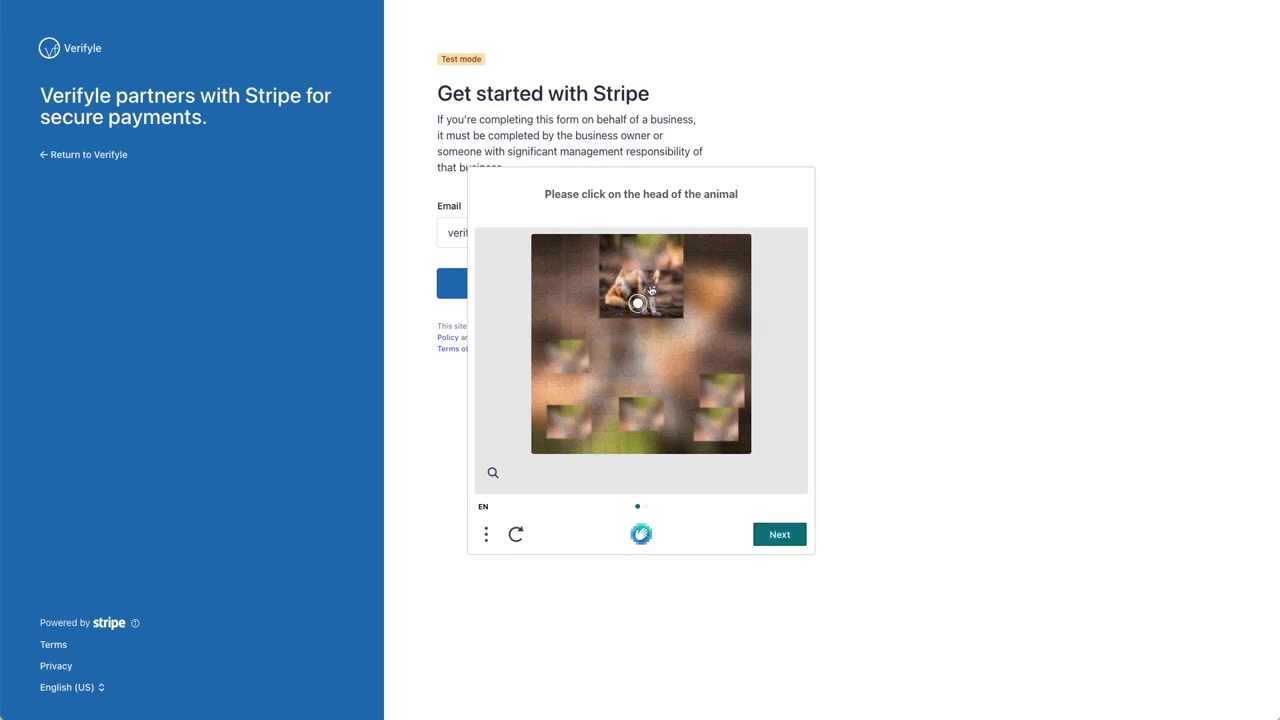
left_click(651, 289)
left_click(651, 287)
left_click(791, 543)
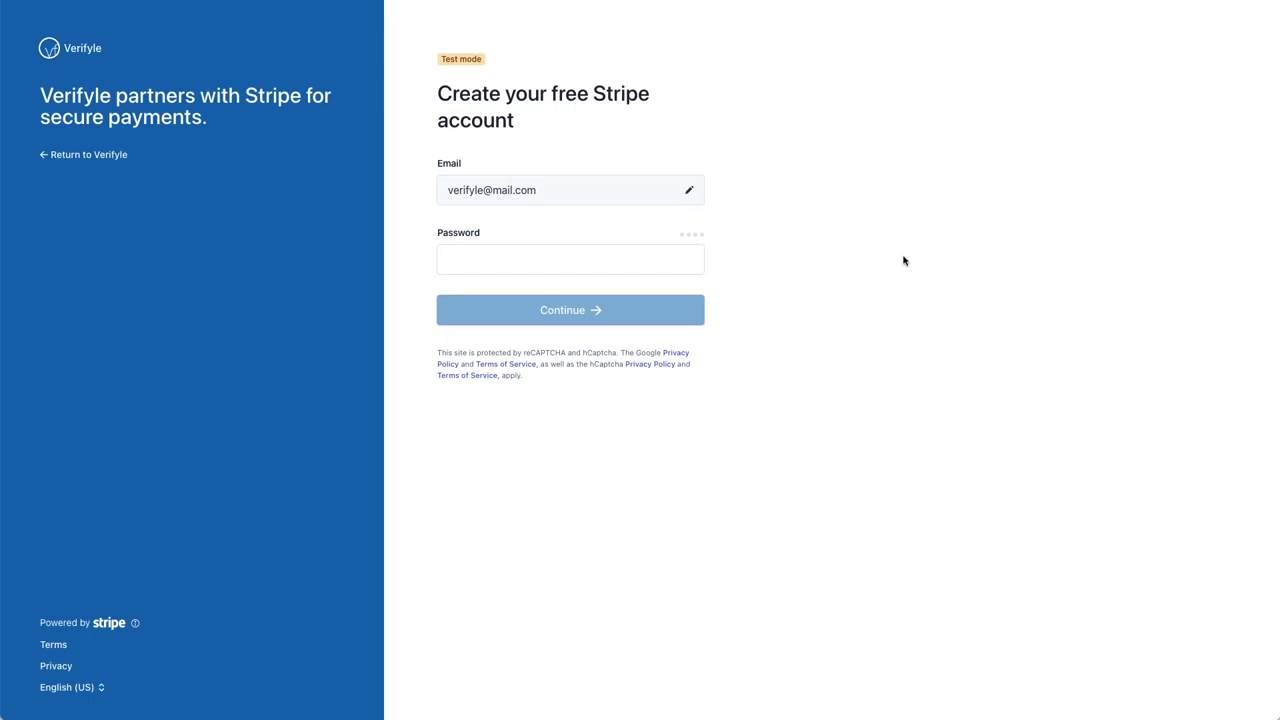
Step: Set a password for the new Stripe account and create it
left_click(504, 262)
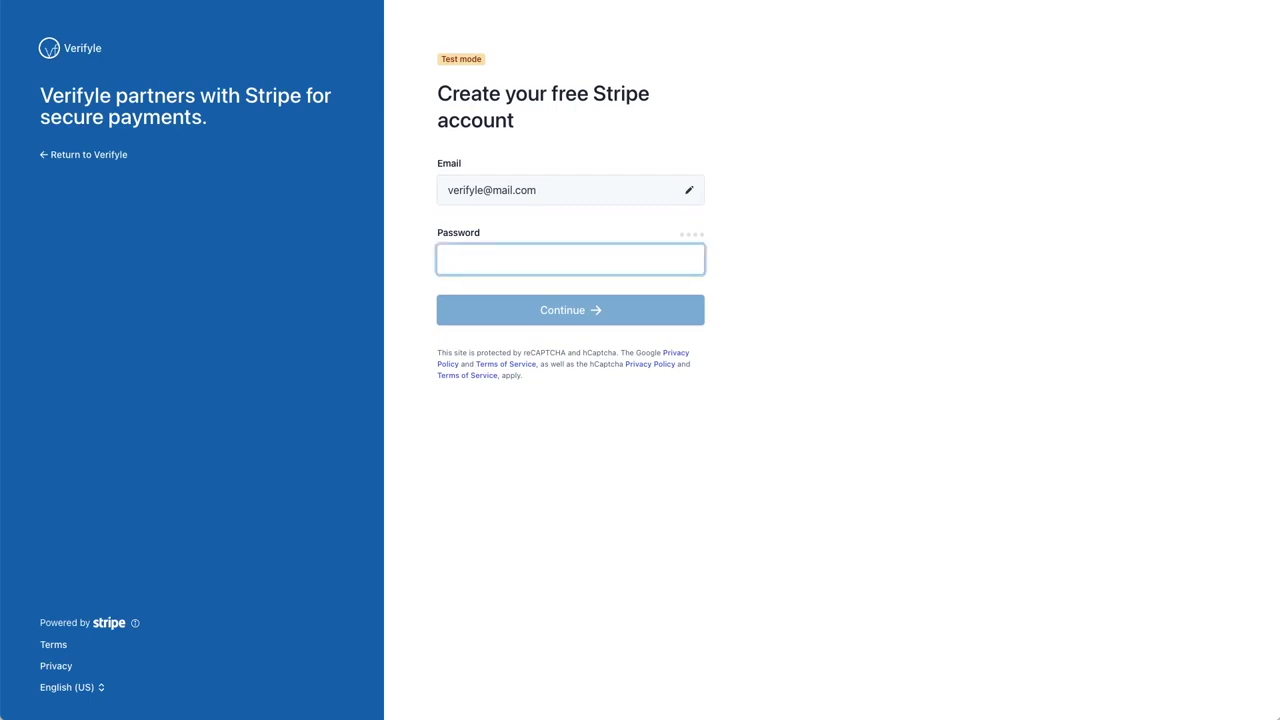
type("••••••••••••••••••")
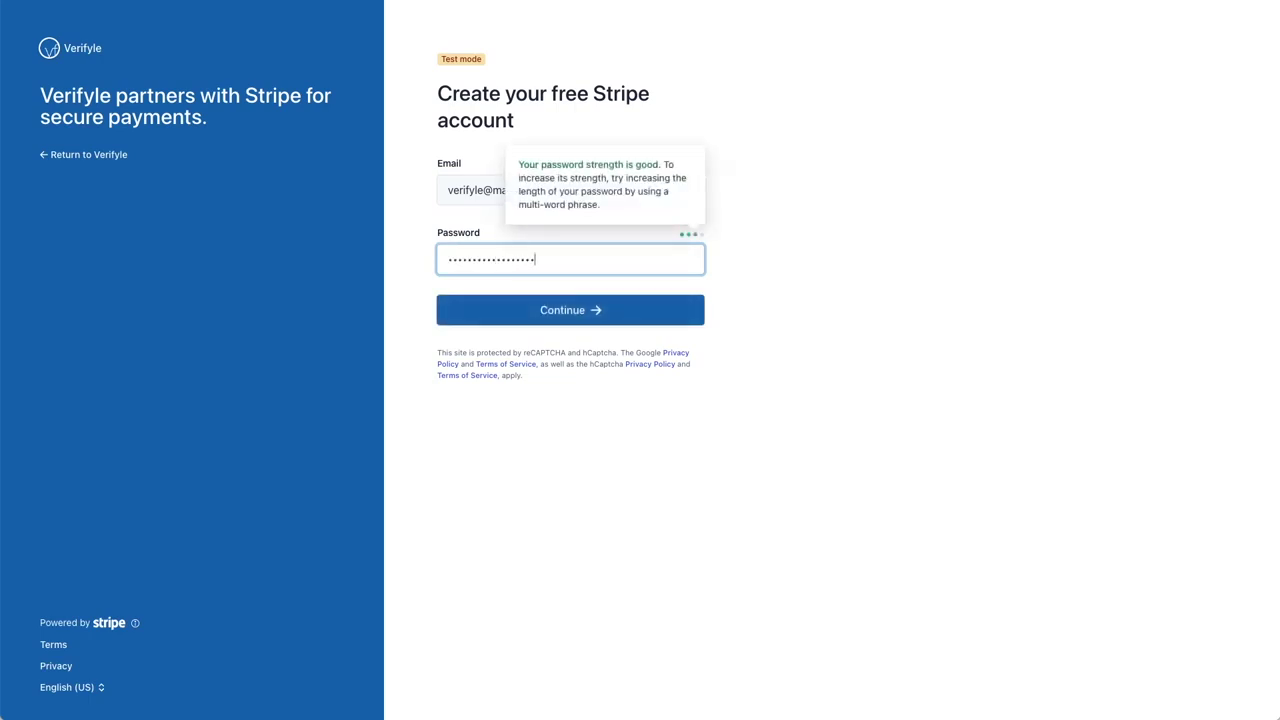
left_click(576, 312)
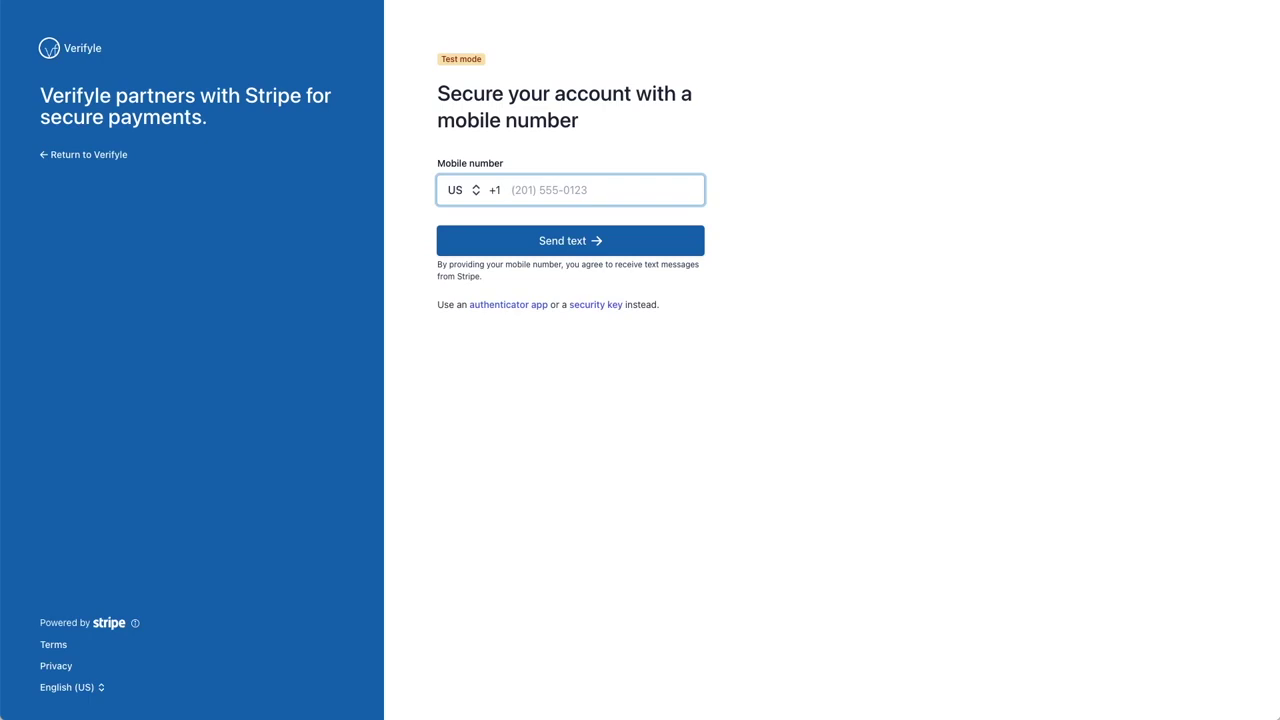
Step: Verify the pasted mobile number with the texted code and copy the emergency backup code
key("super+v")
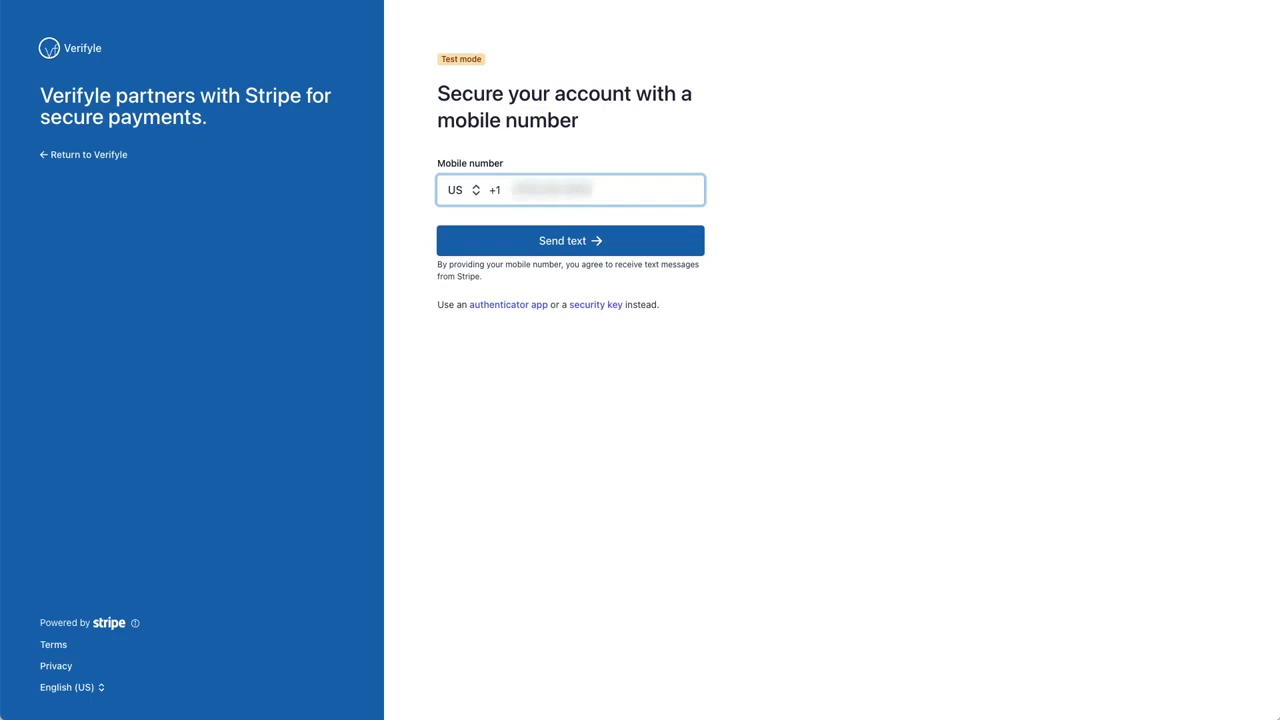
left_click(568, 244)
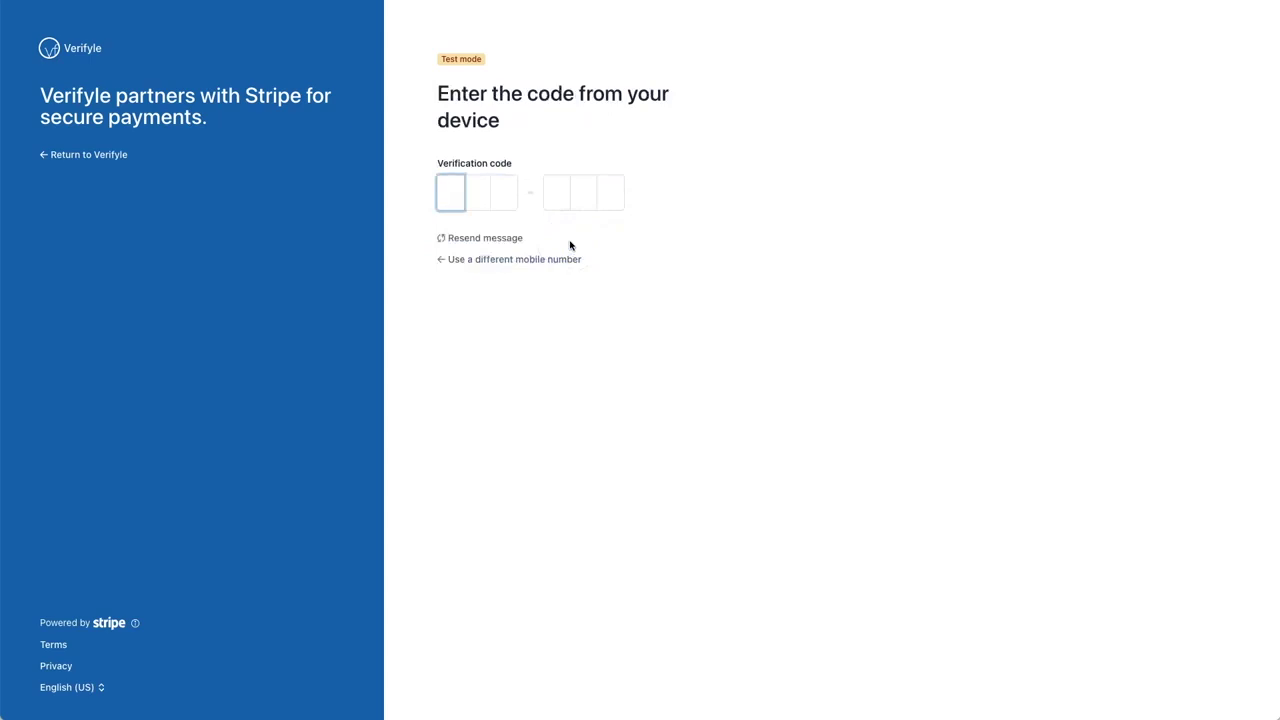
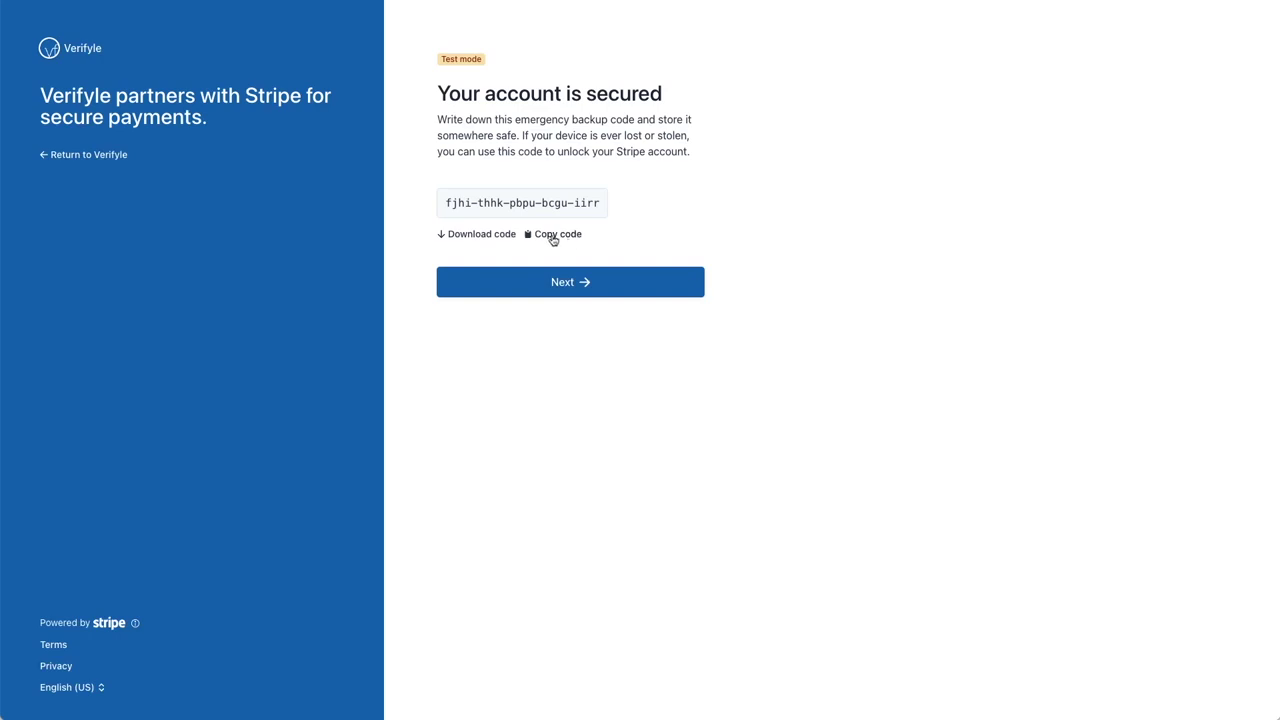
left_click(553, 236)
left_click(565, 283)
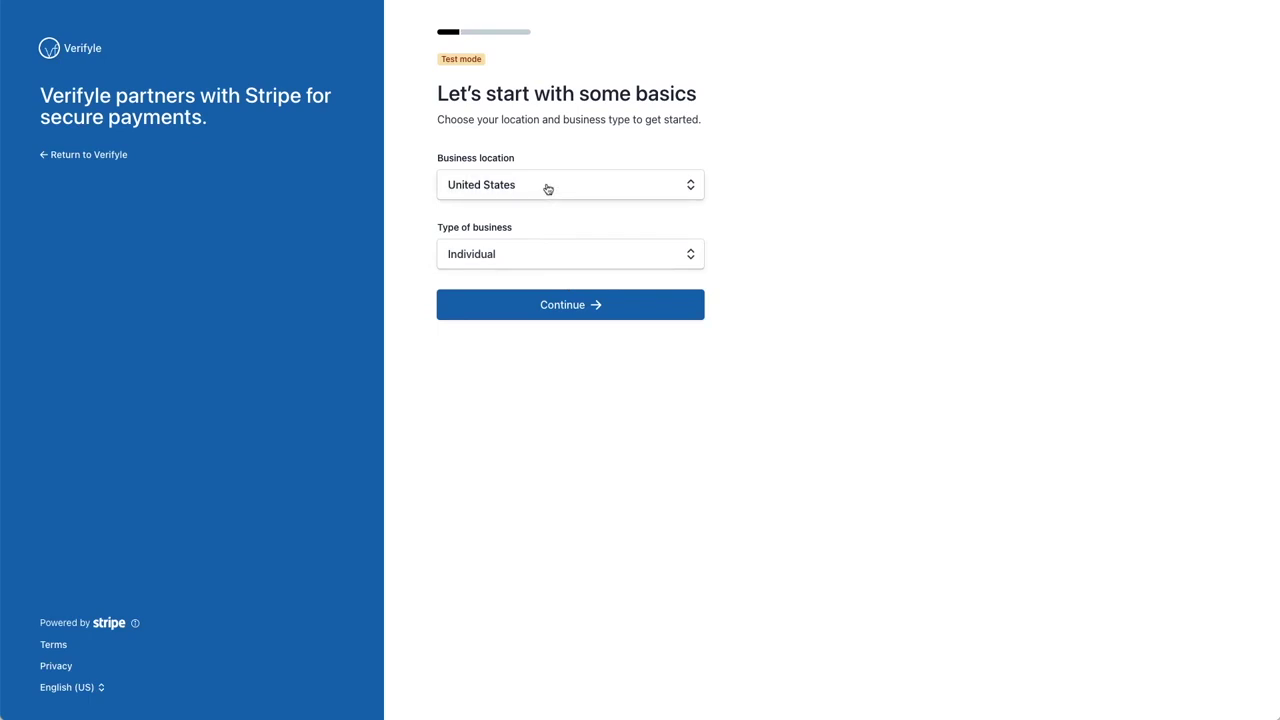
Step: Confirm United States as business location and Individual as business type
mouse_move(542, 259)
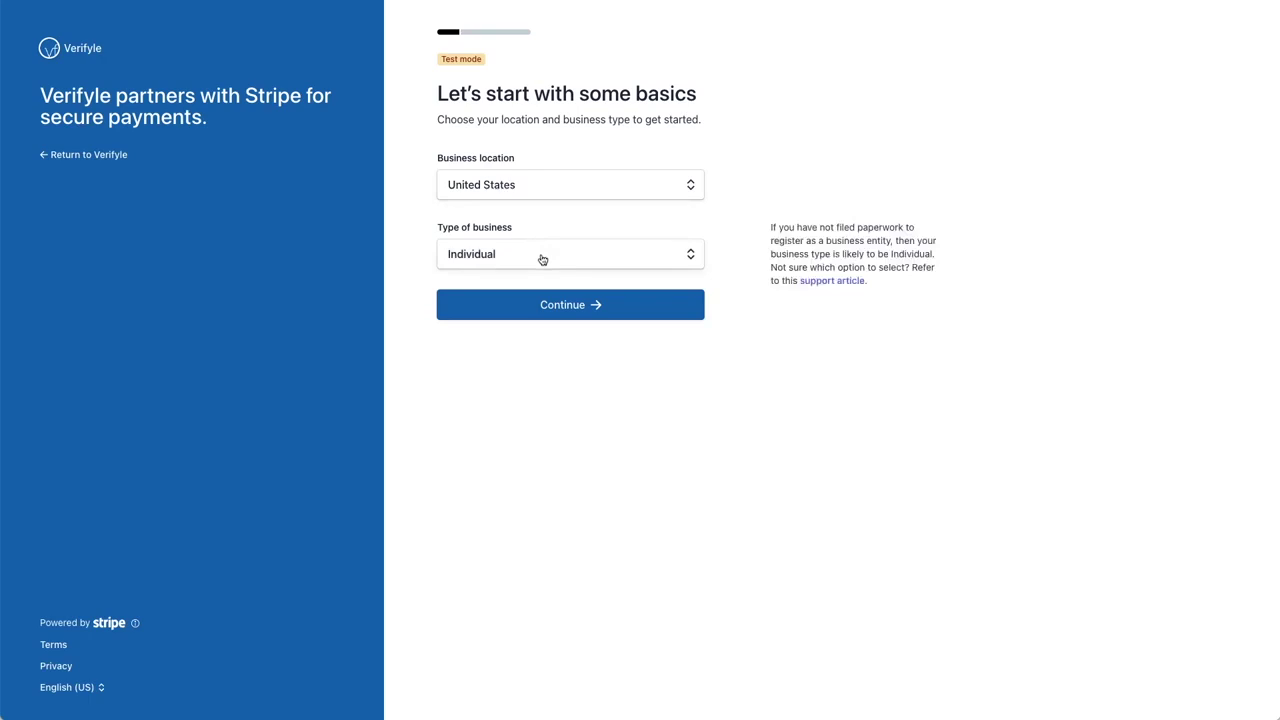
left_click(568, 306)
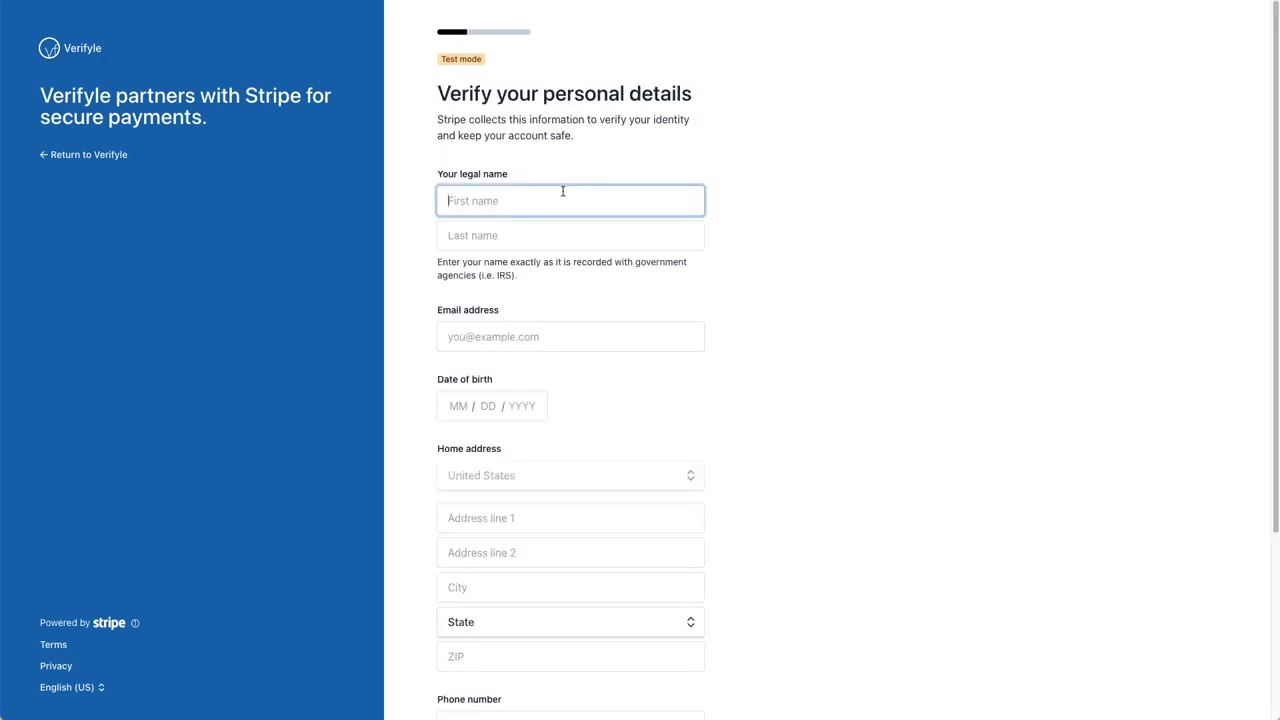
Step: Enter the first name, last name, email address and date of birth
type("Verifyle")
key("Tab")
type("Tutorial")
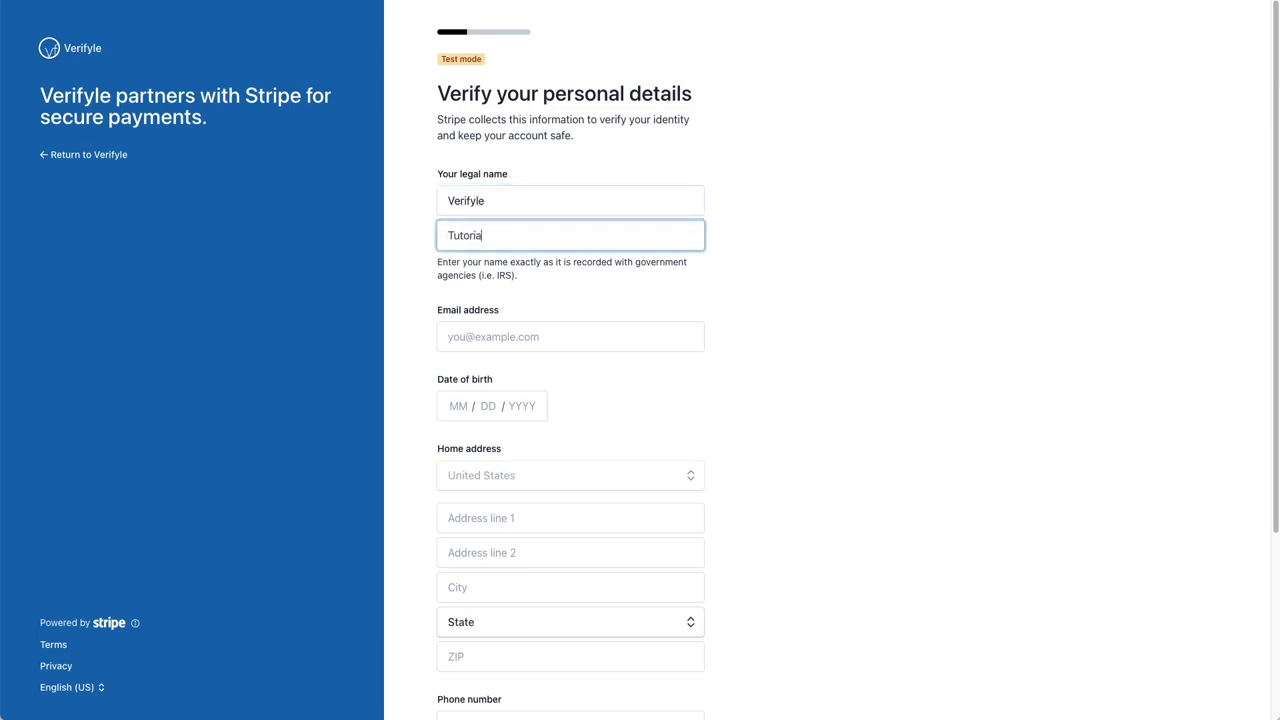
key("Tab")
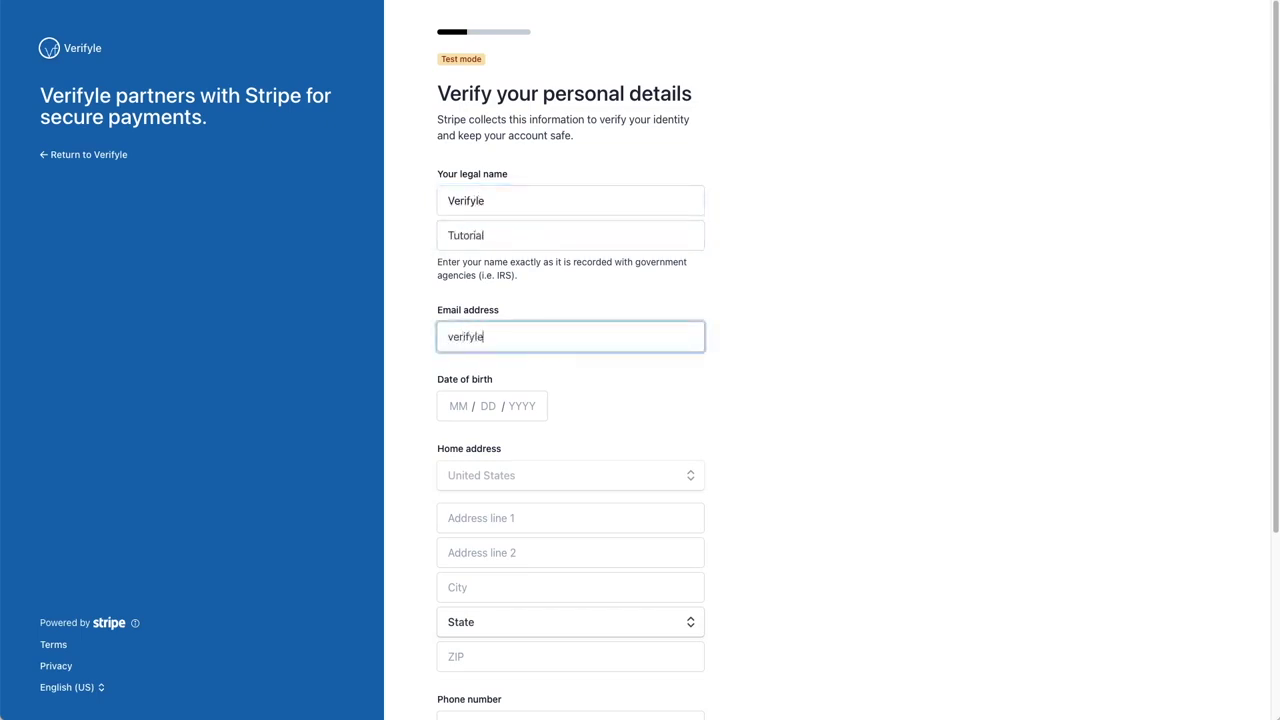
key("Tab")
type("06 / 19 /")
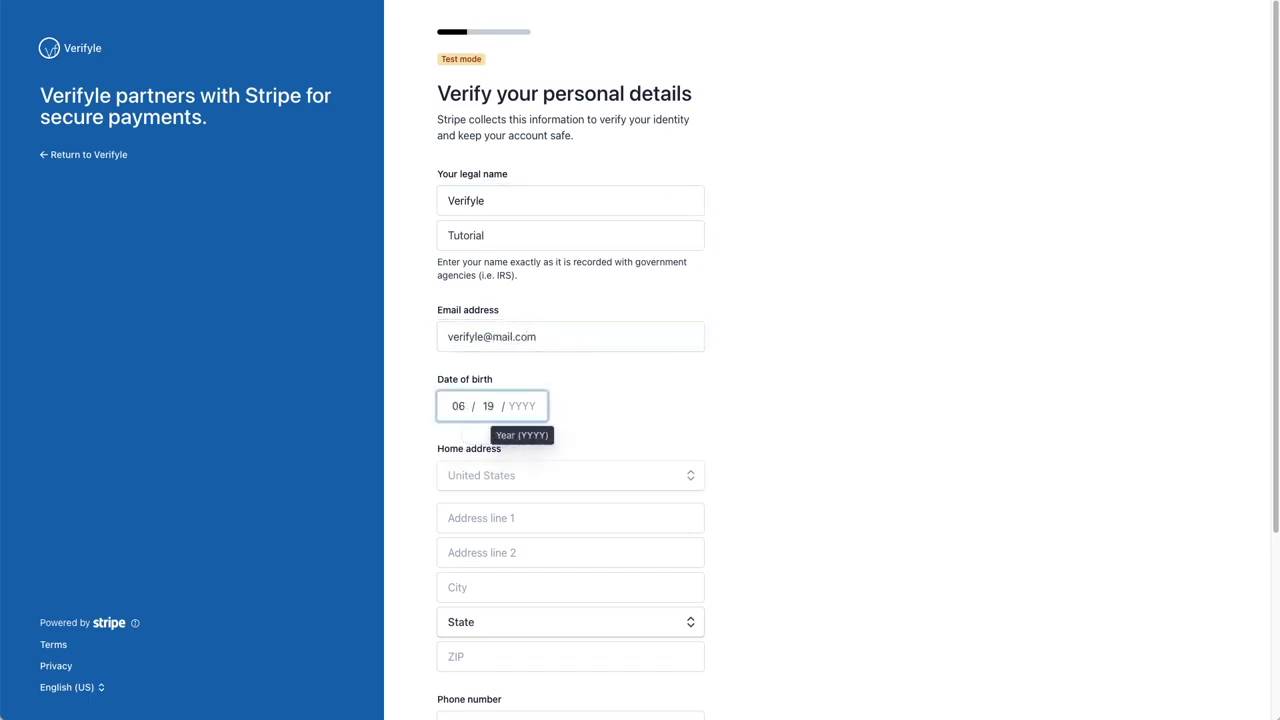
type(" 1968")
Step: Fill in the home address: street, suite, city, state and ZIP code
left_click(540, 518)
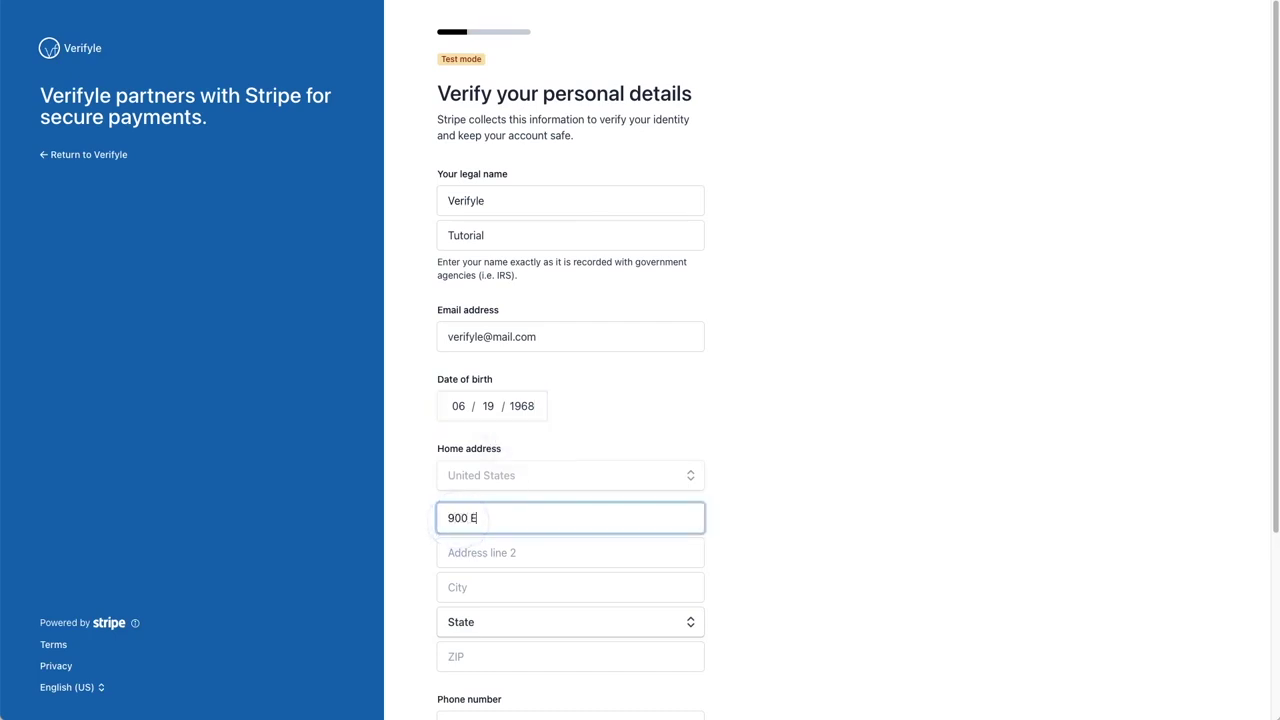
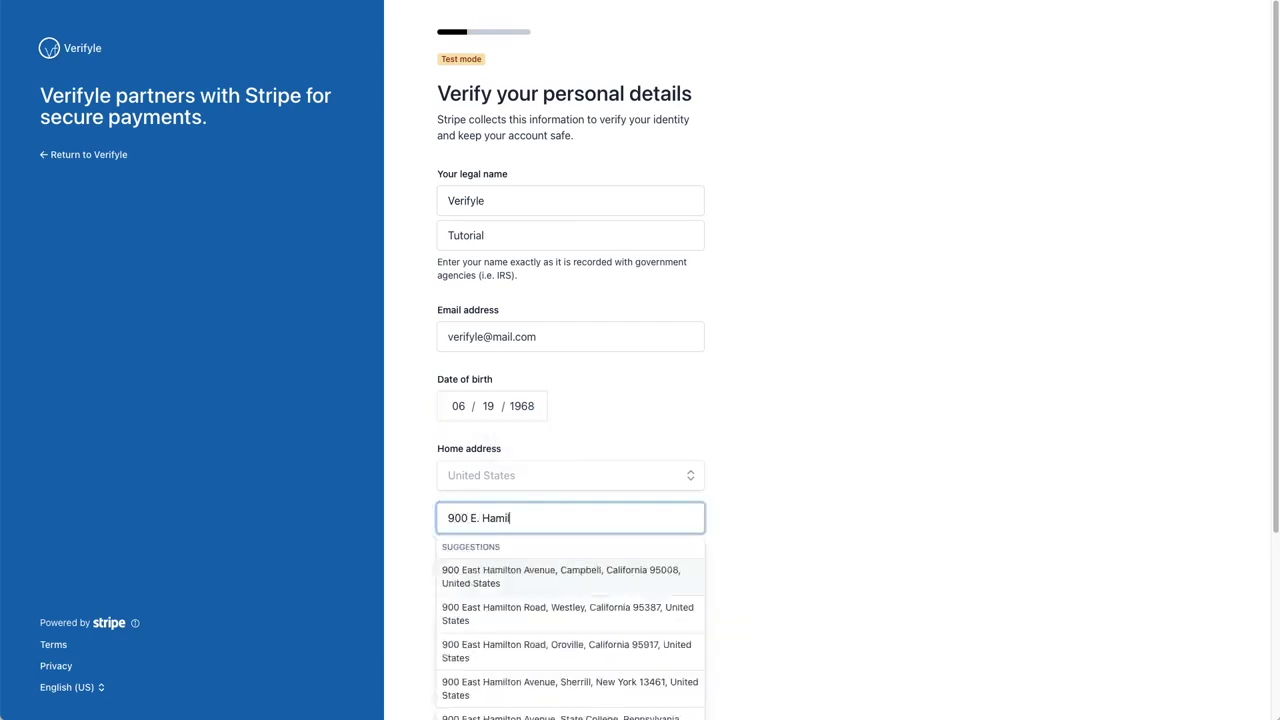
key("Tab")
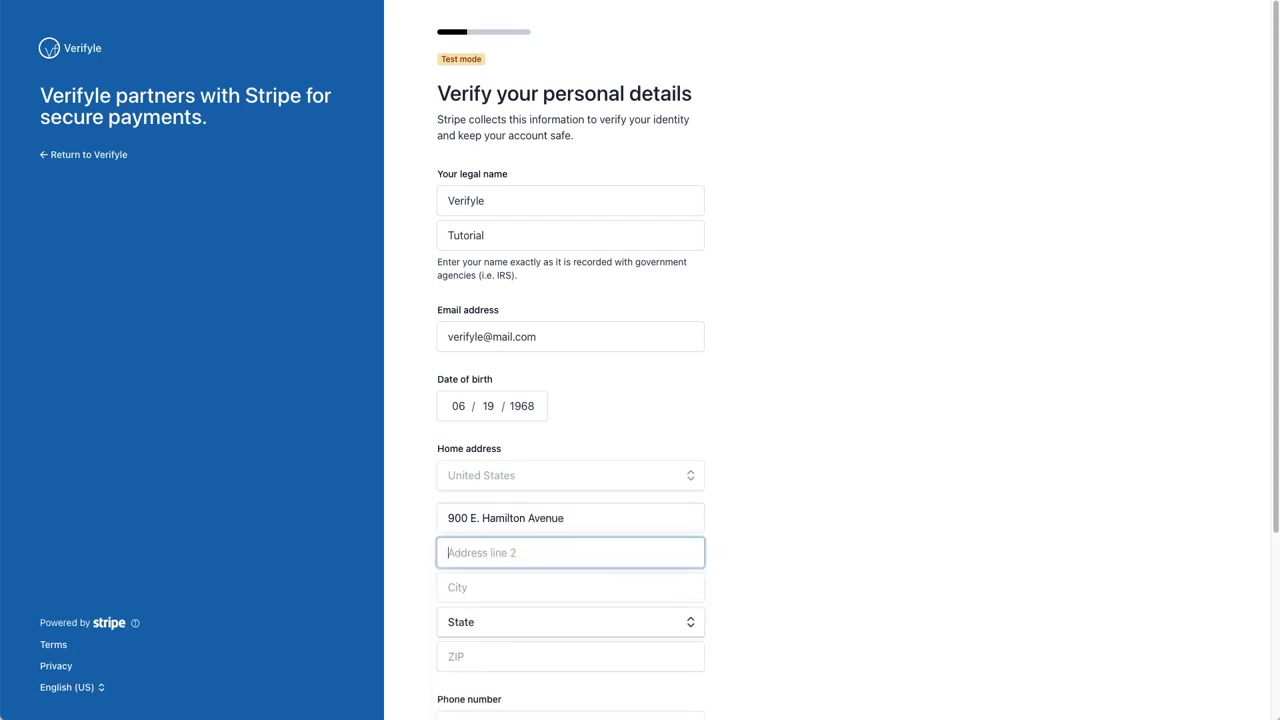
key("Tab")
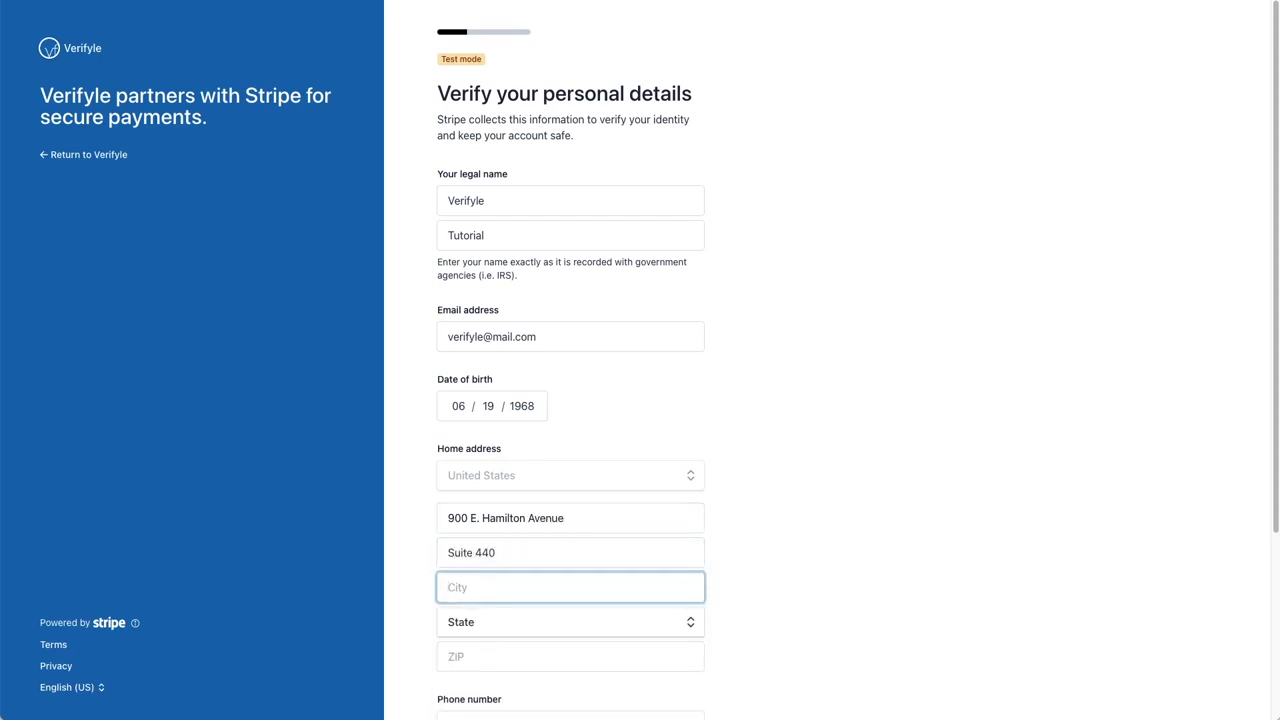
key("Tab")
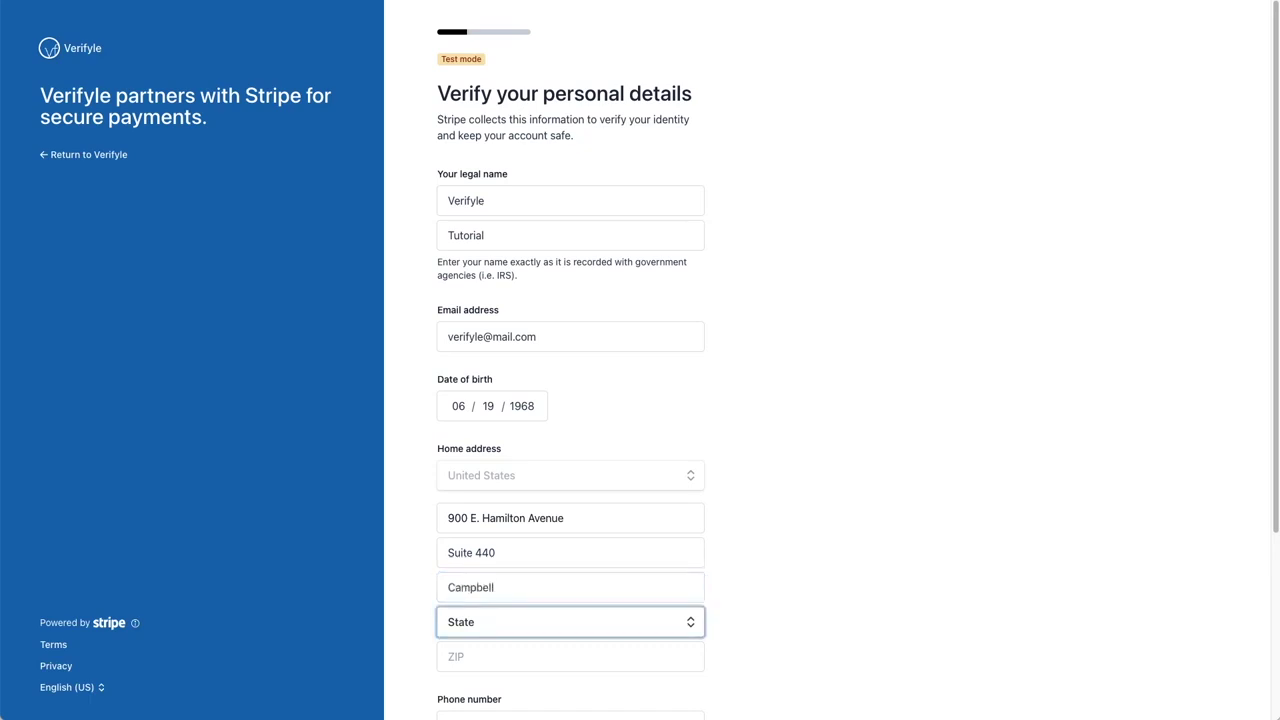
key("Tab")
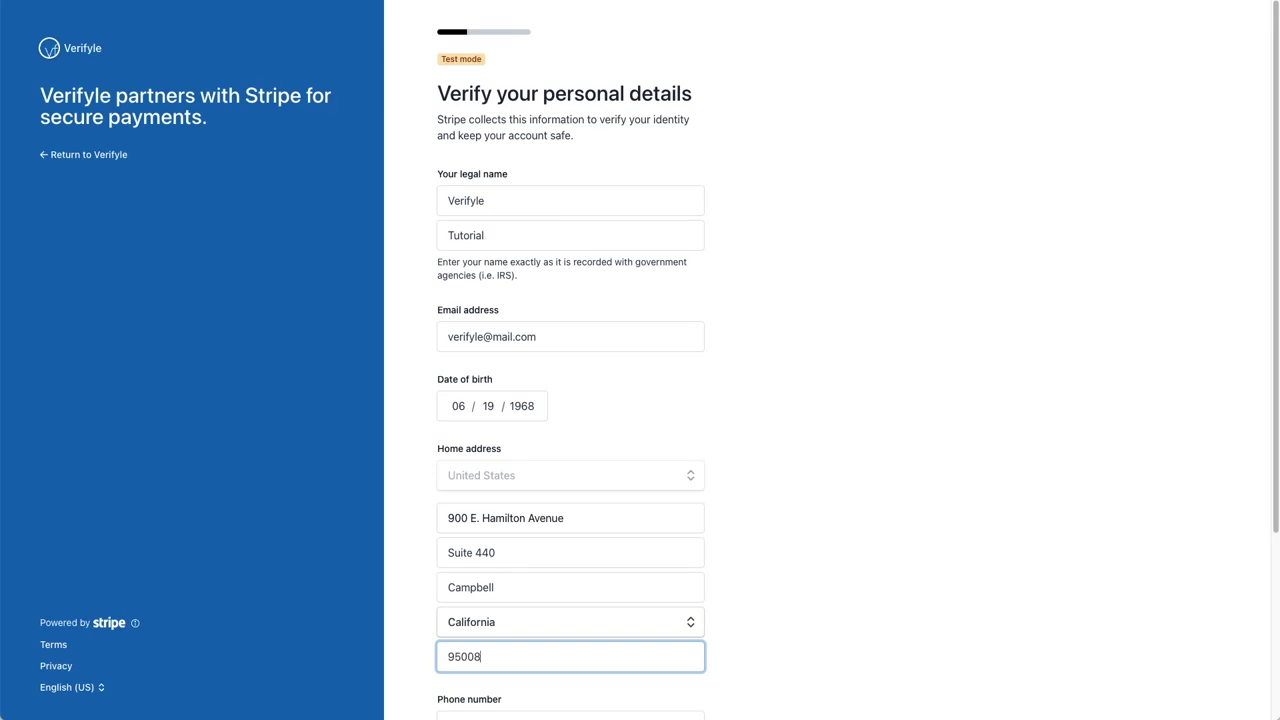
Step: Complete the phone and last four SSN digits fields and submit the personal details
scroll(570, 400, "down", 5)
key("Tab")
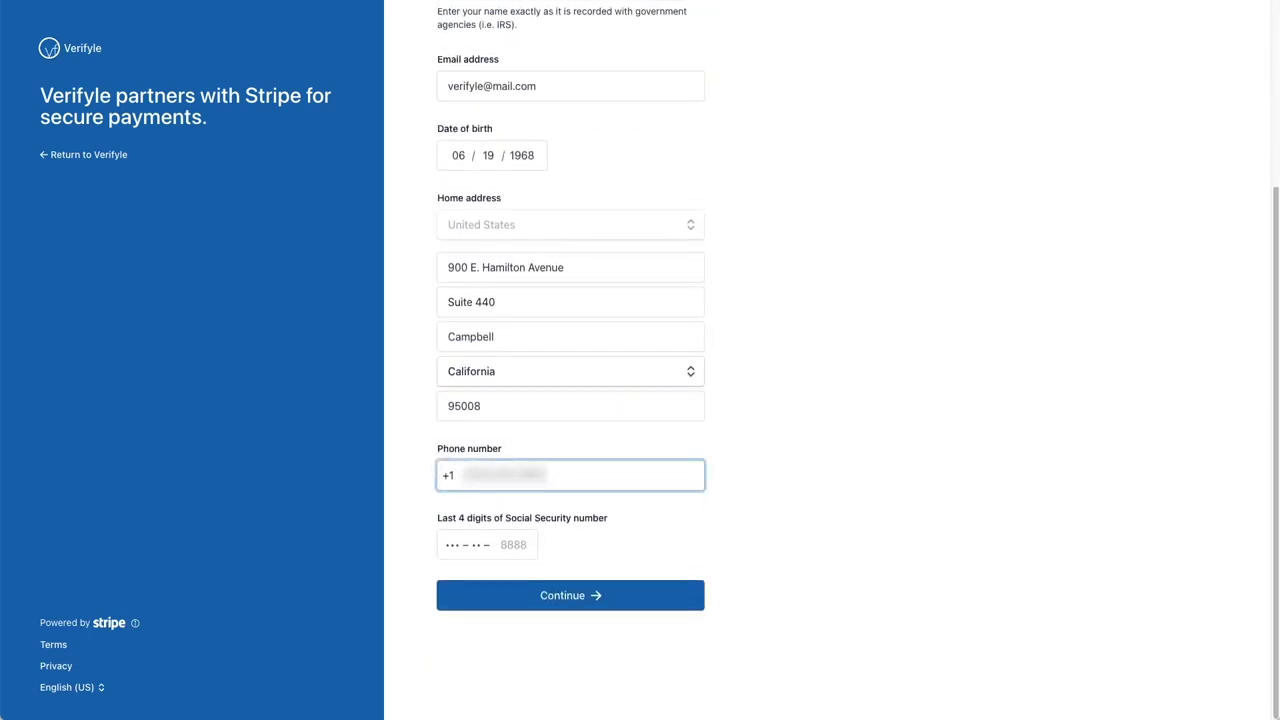
left_click(508, 545)
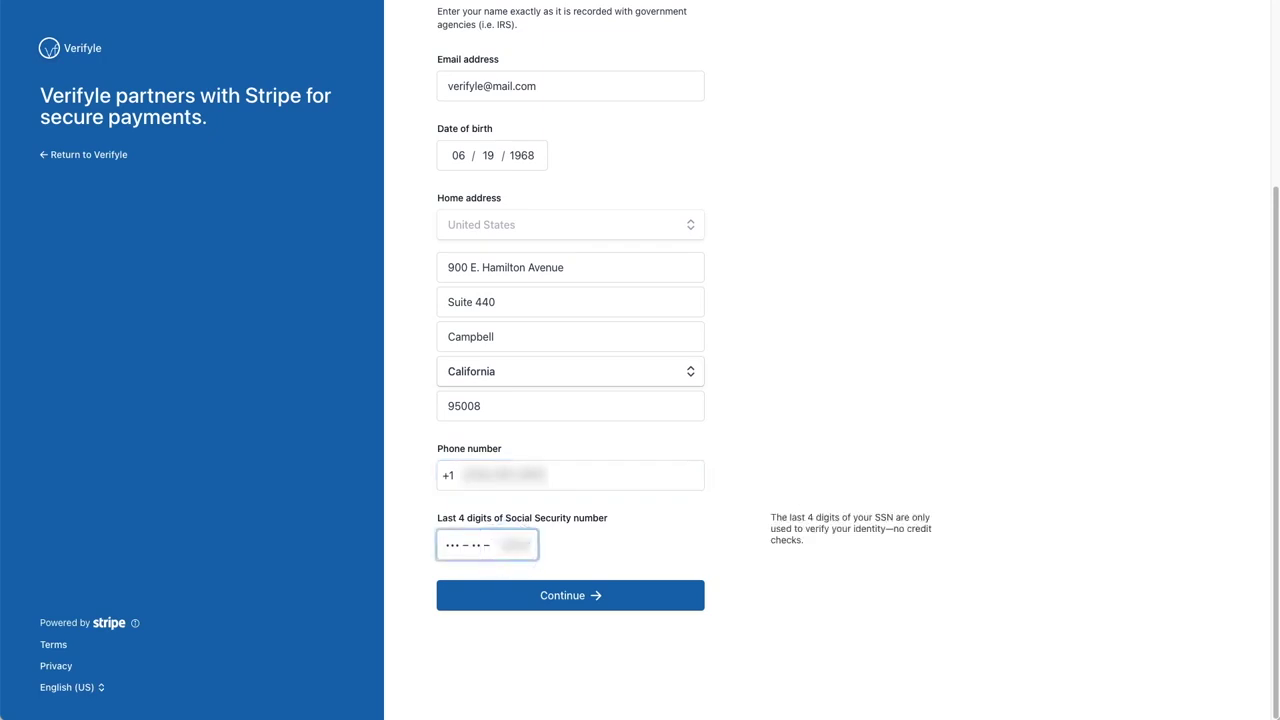
left_click(574, 598)
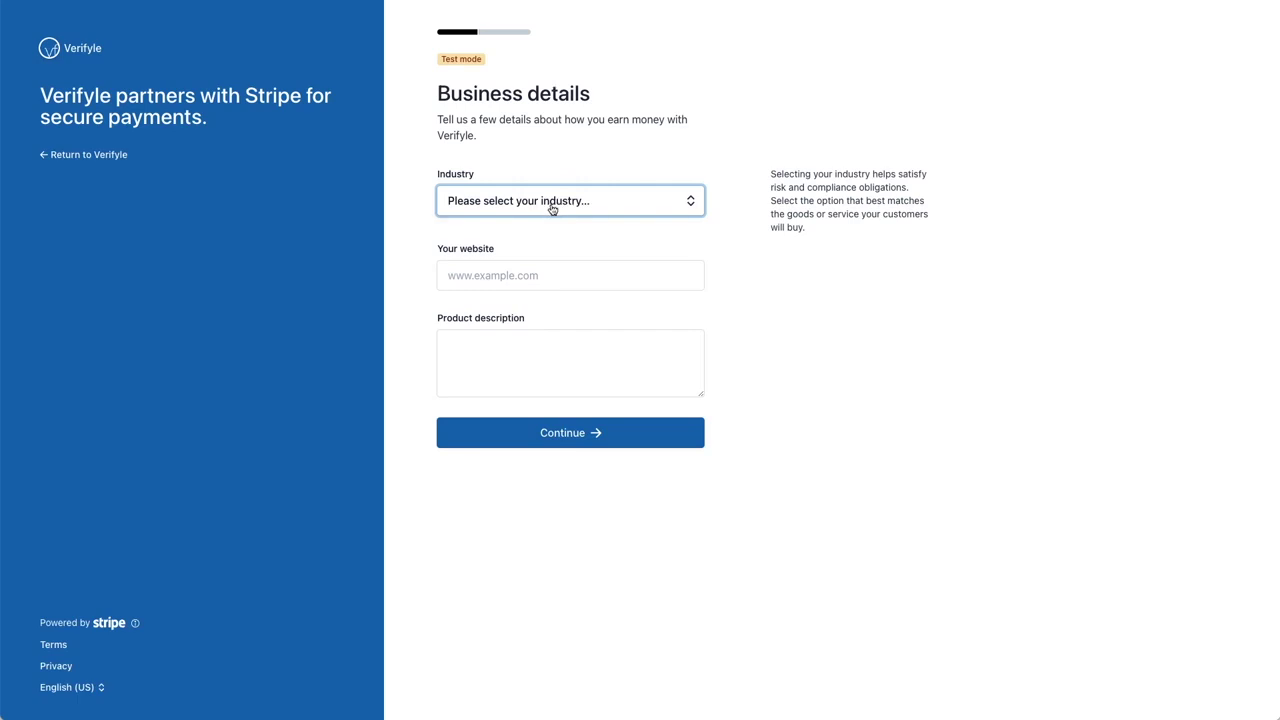
left_click(552, 208)
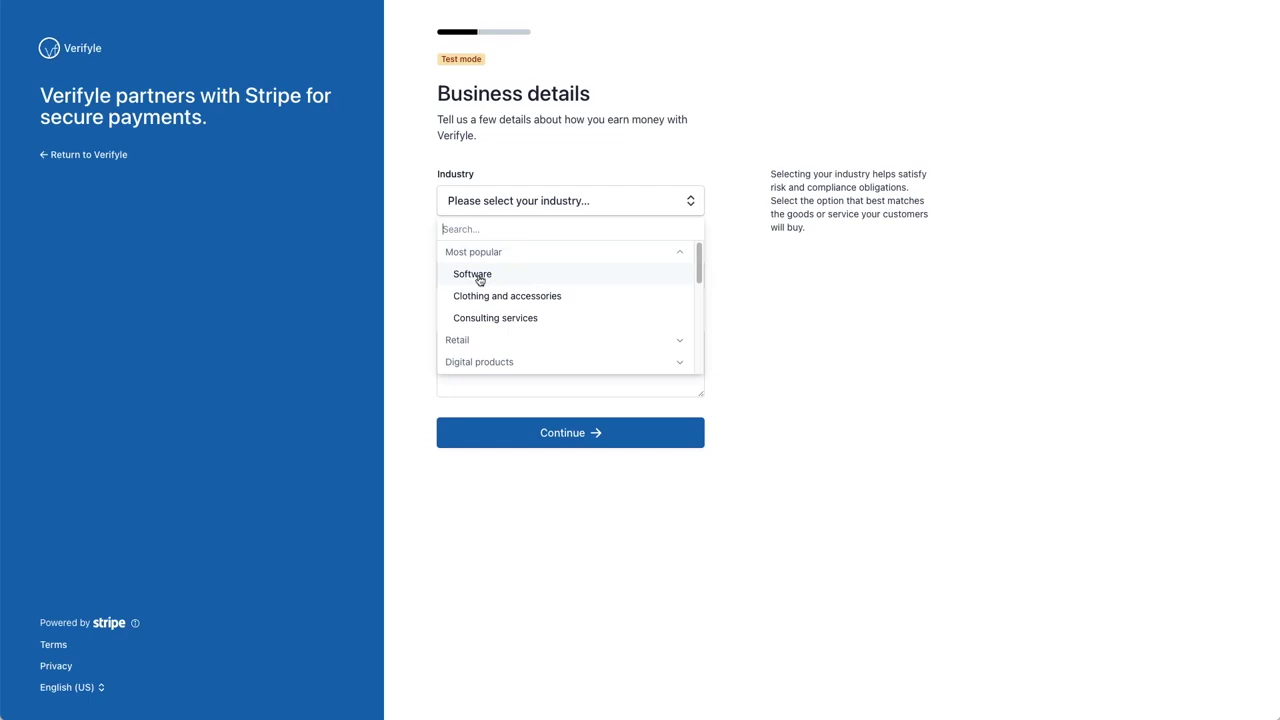
left_click(479, 276)
left_click(479, 275)
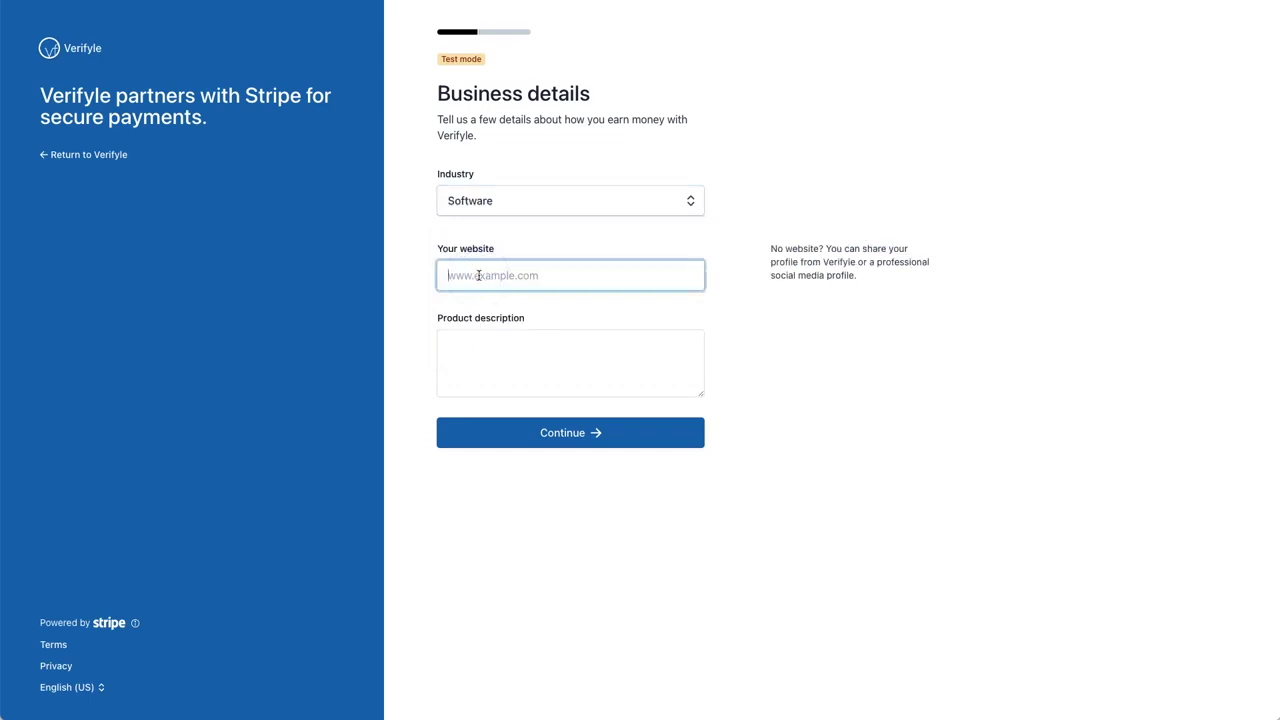
type("www.verifyle.com")
key("Tab")
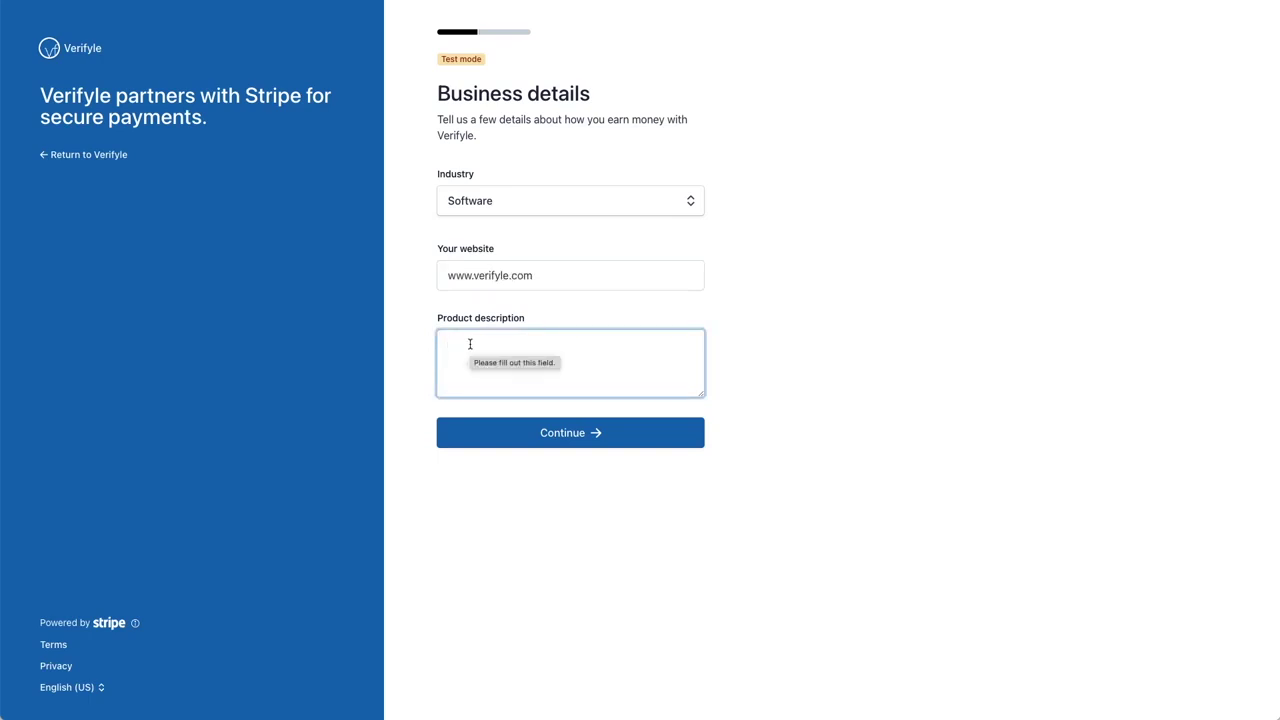
type("We offer se")
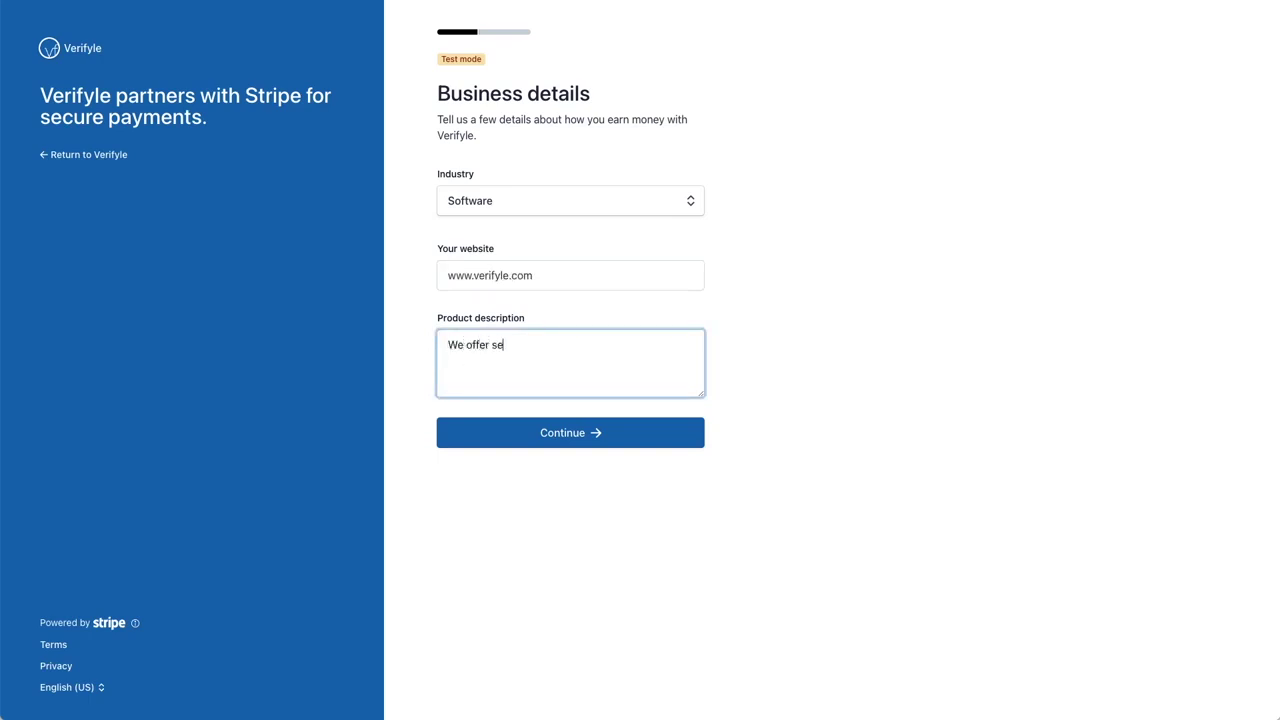
type("cure document sharing and mess")
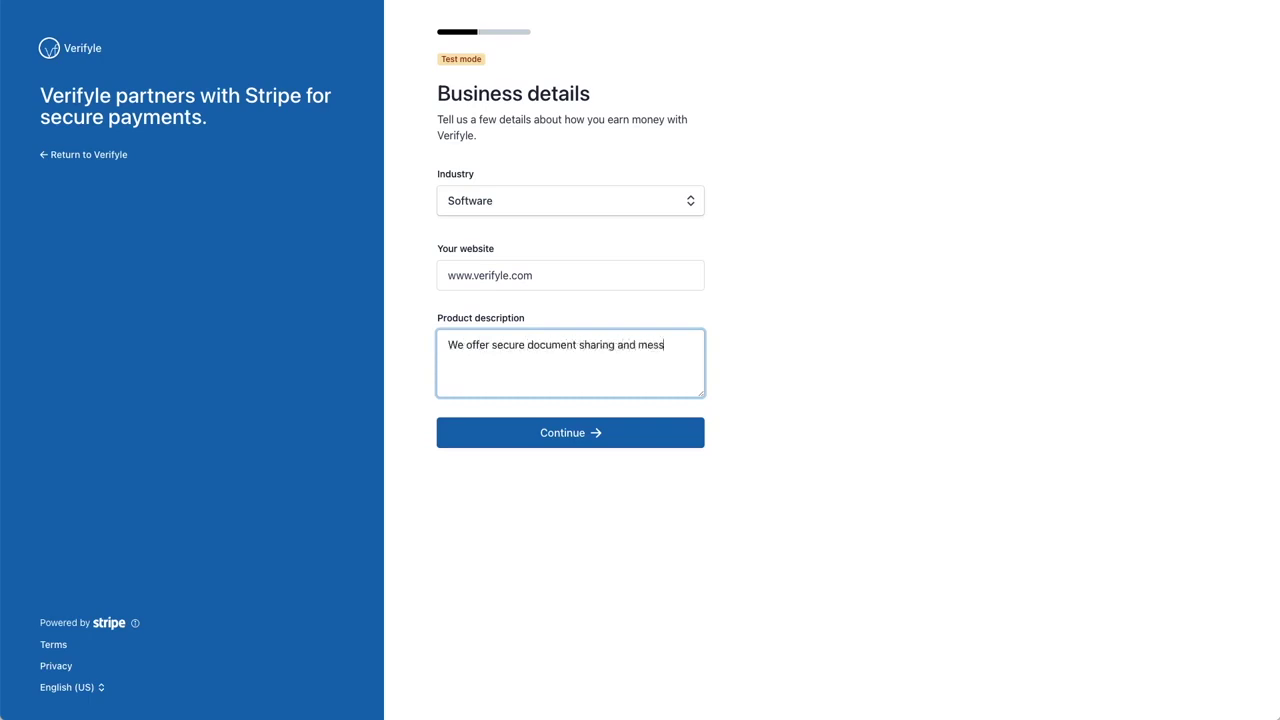
type("age and much muc")
type("h much more!")
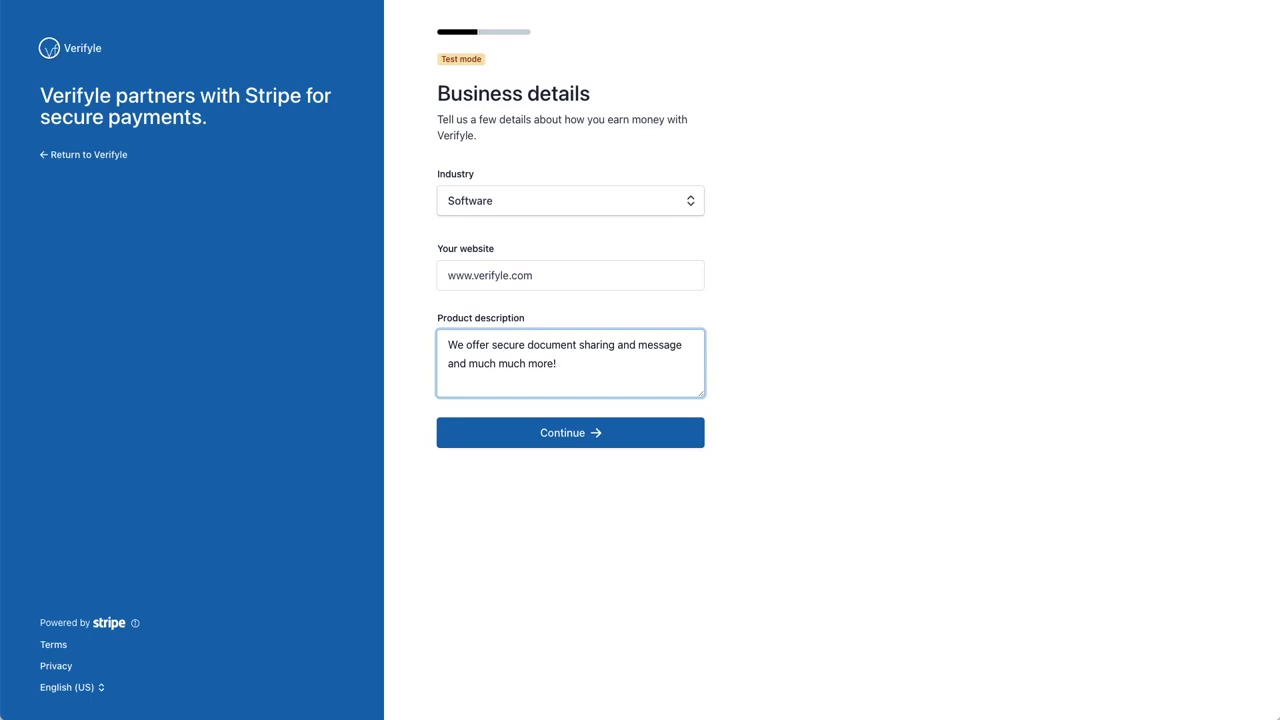
left_click(567, 435)
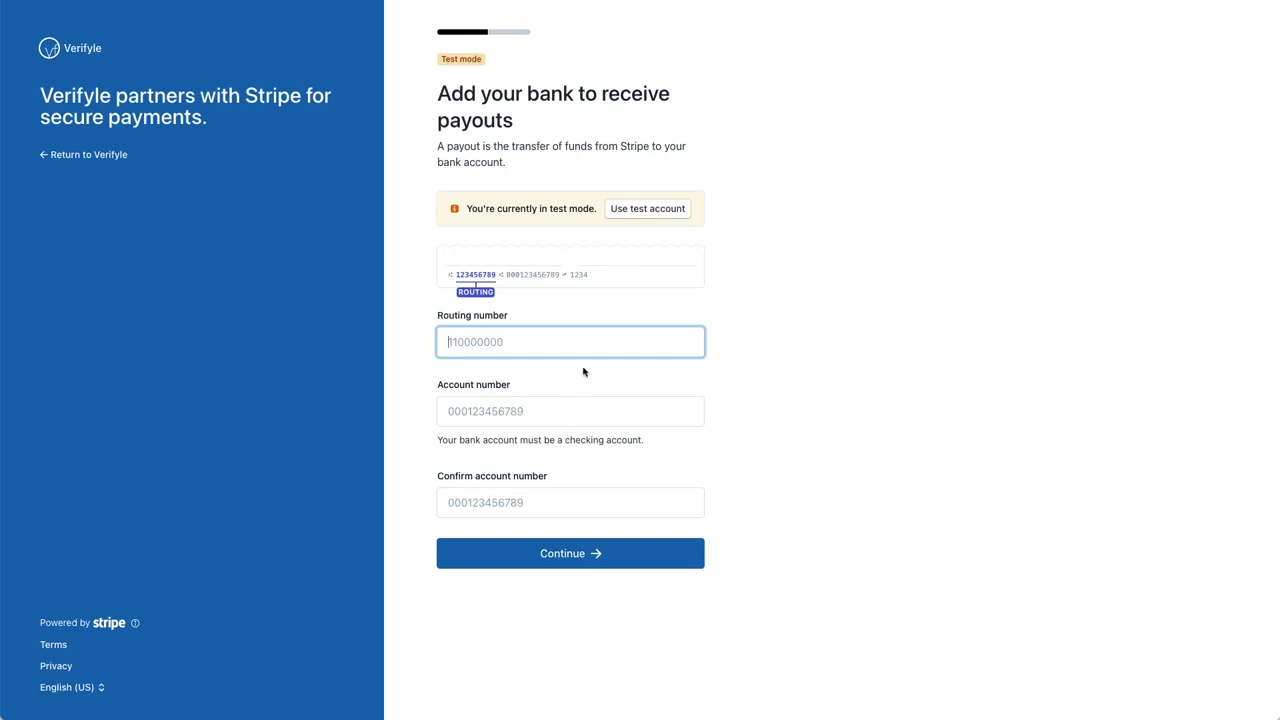
Step: Use Stripe's test bank account for payouts and accept the prefilled public customer details
left_click(652, 212)
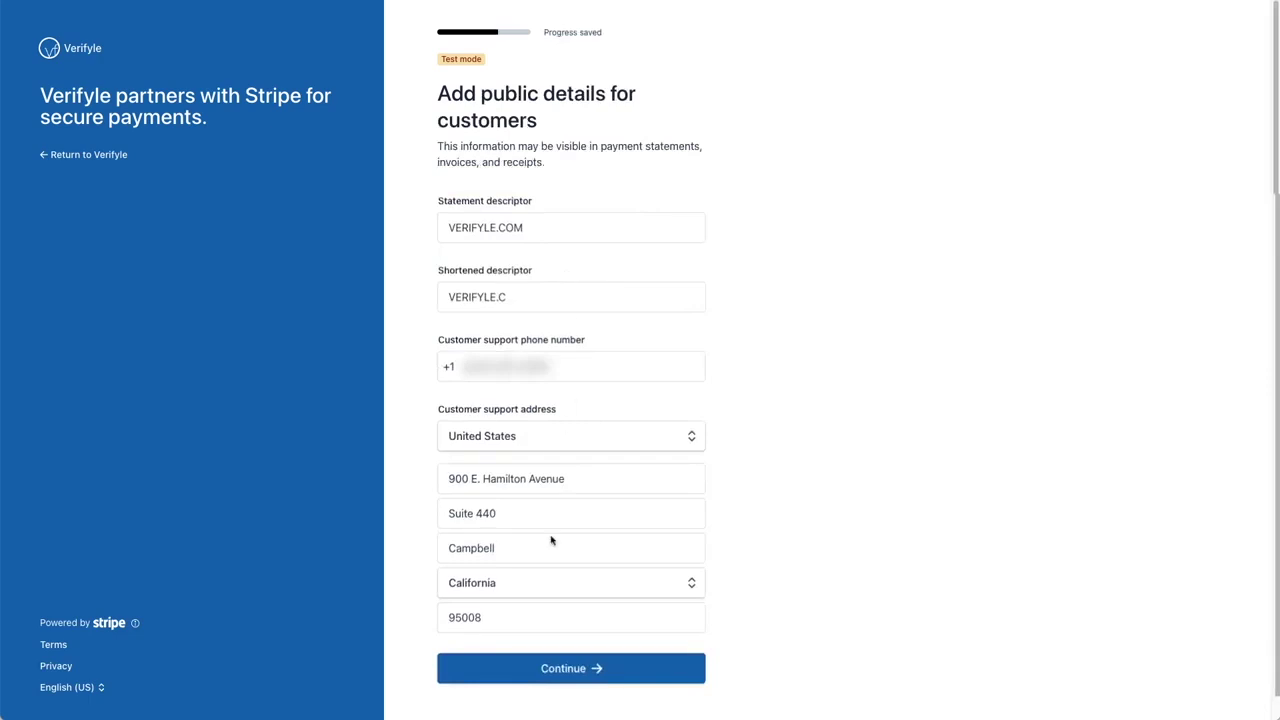
left_click(575, 672)
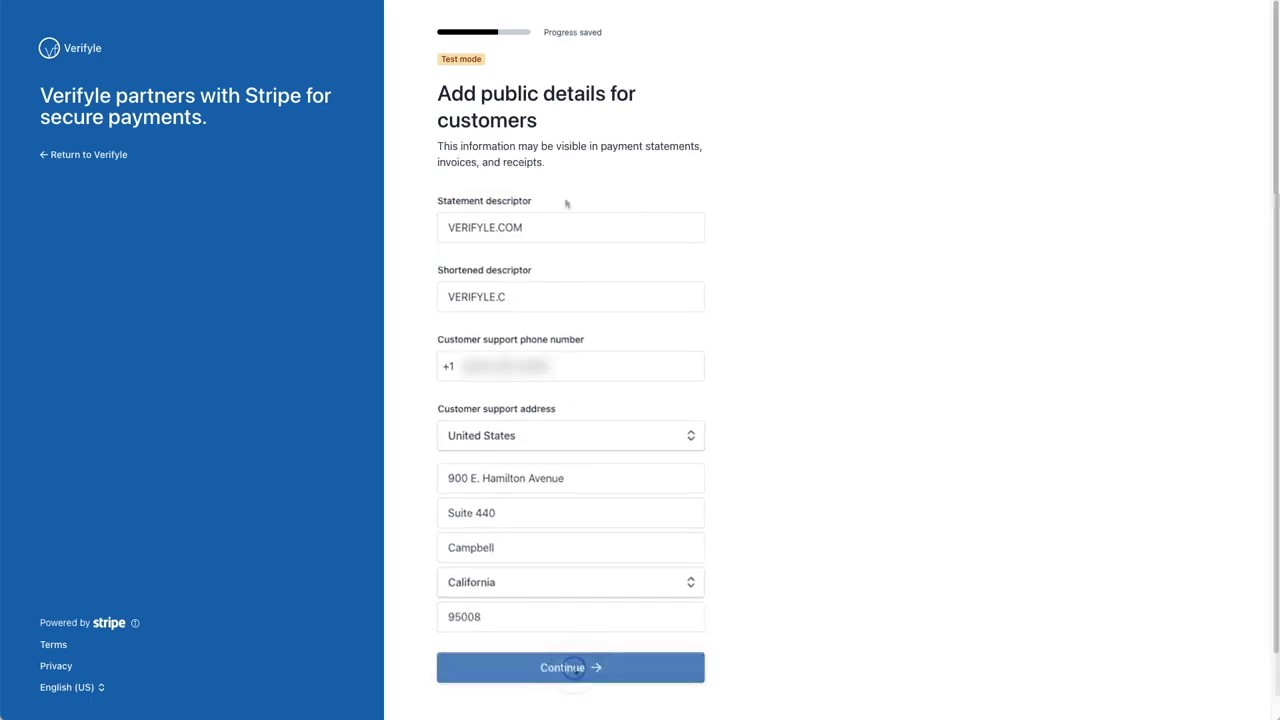
Step: Provide the full Social Security number and verify identity with the test document
left_click(552, 266)
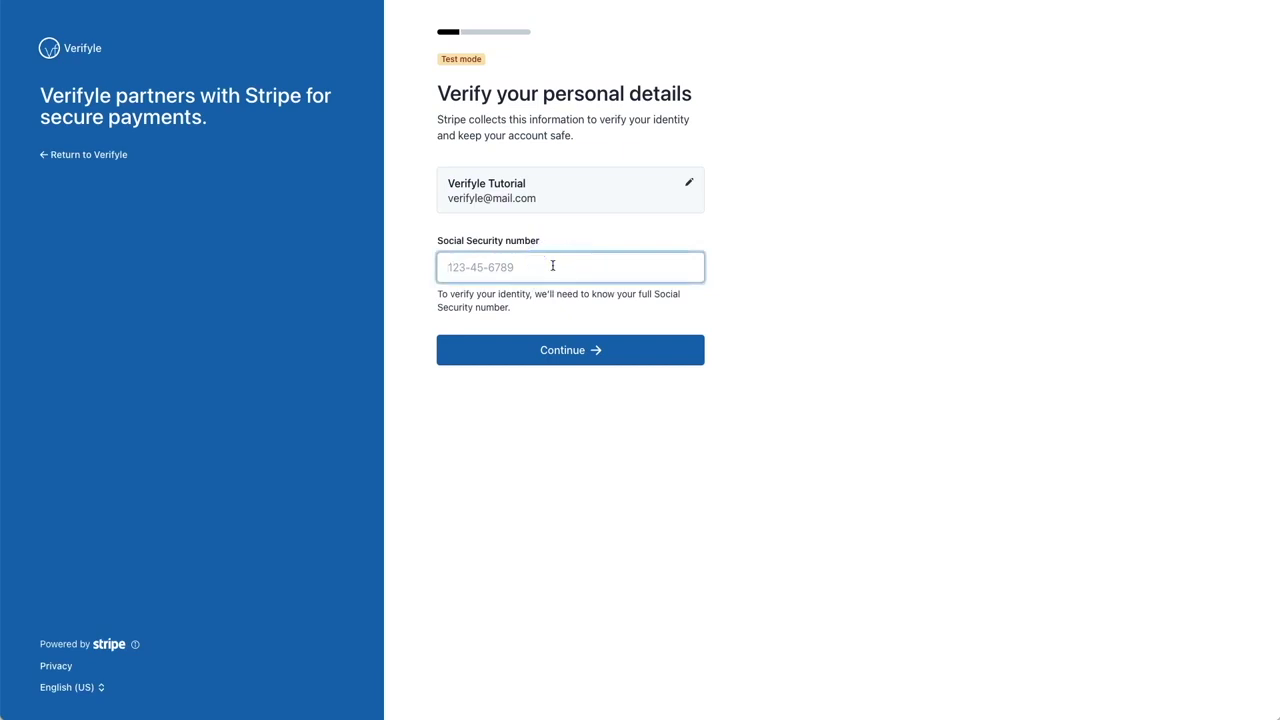
type("123-12-3456")
left_click(573, 351)
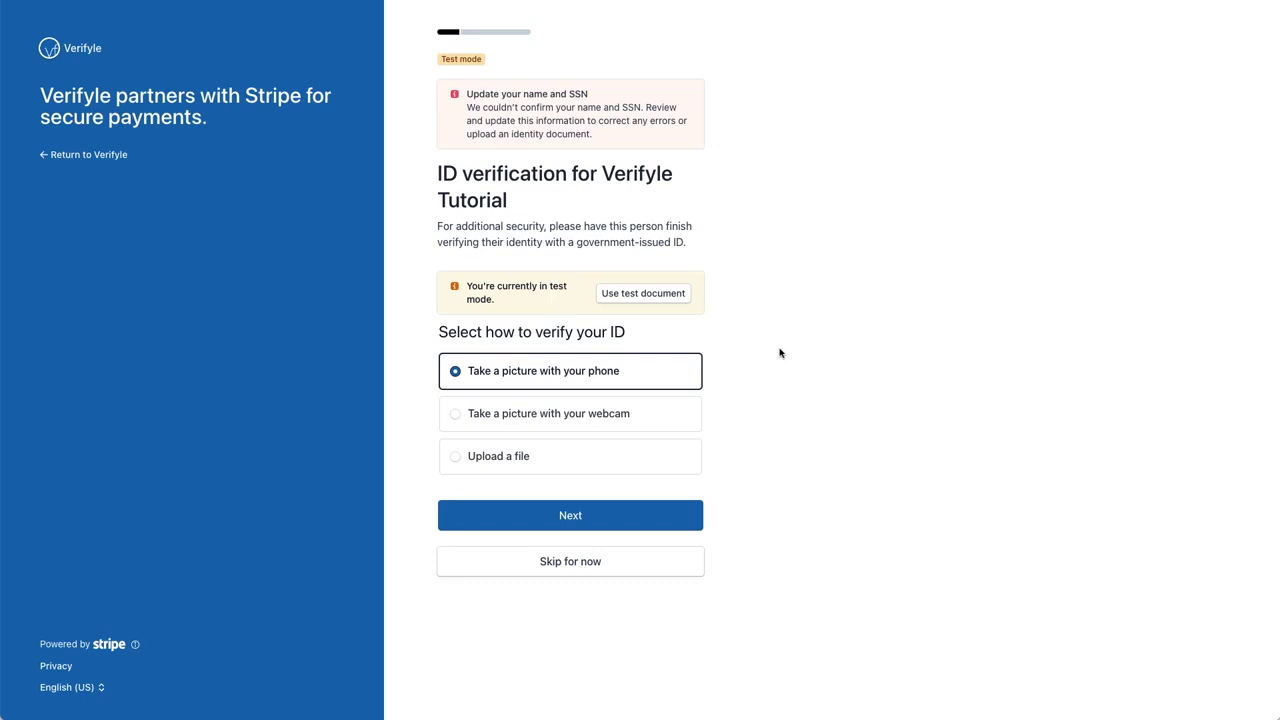
left_click(642, 294)
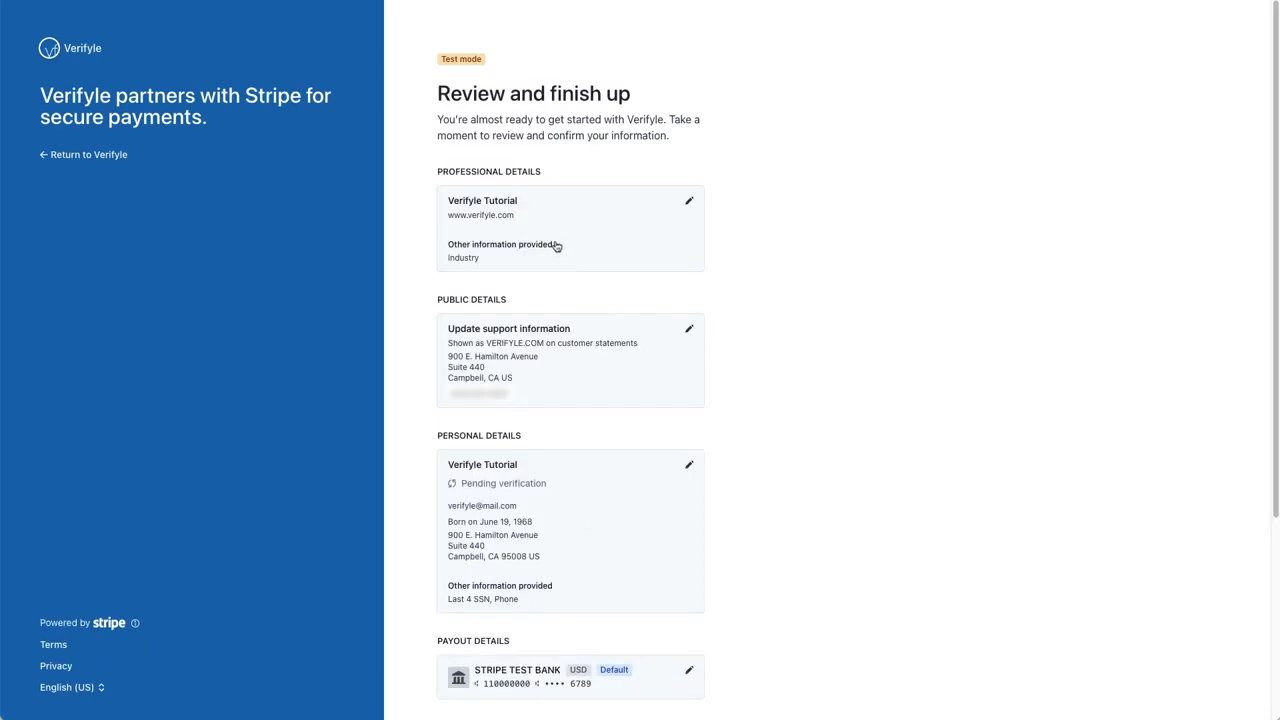
Step: Agree to the terms and submit the Stripe onboarding
scroll(557, 246, "down", 5)
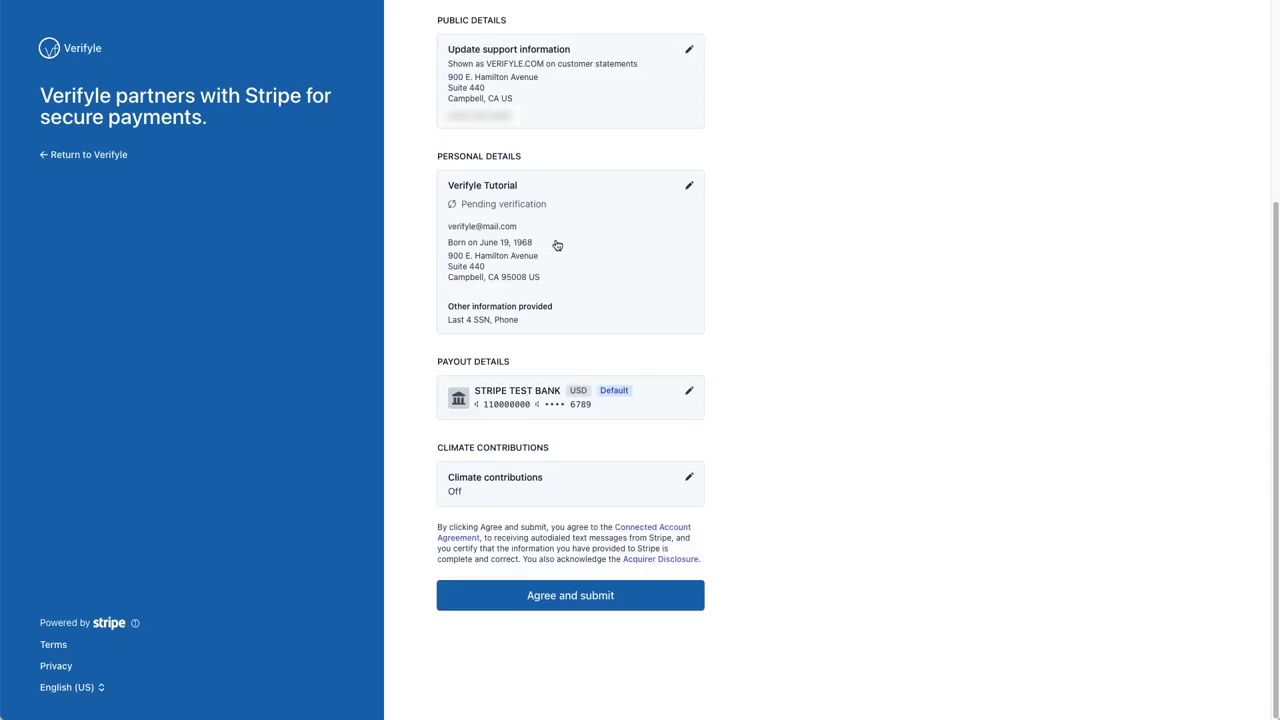
left_click(580, 598)
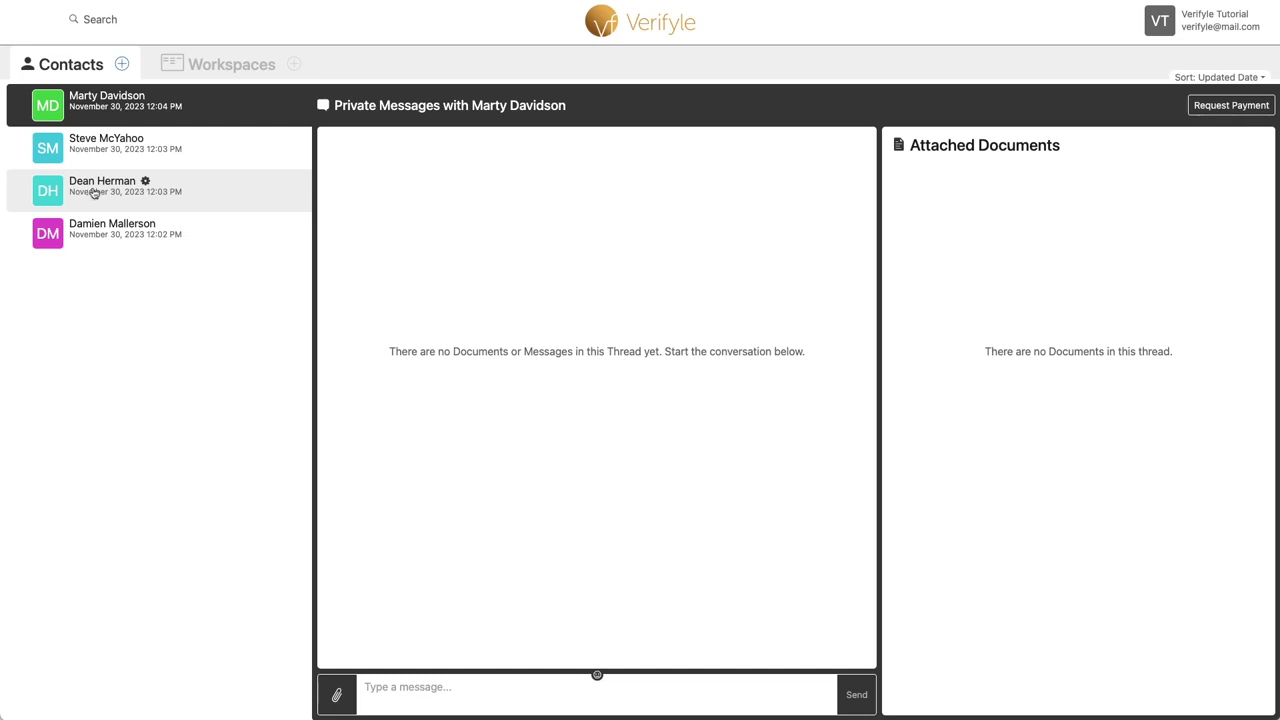
Step: In the client's private thread, start a payment request described as 'Tax prep services'
left_click(94, 193)
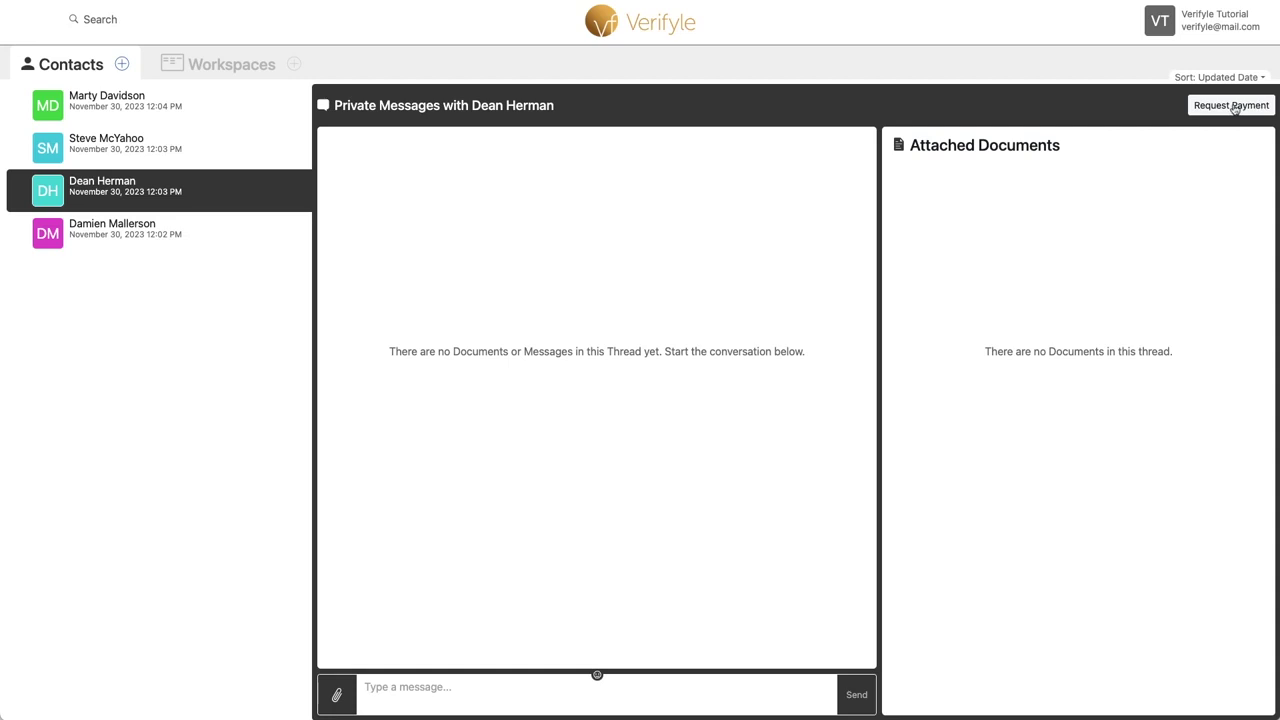
left_click(1233, 109)
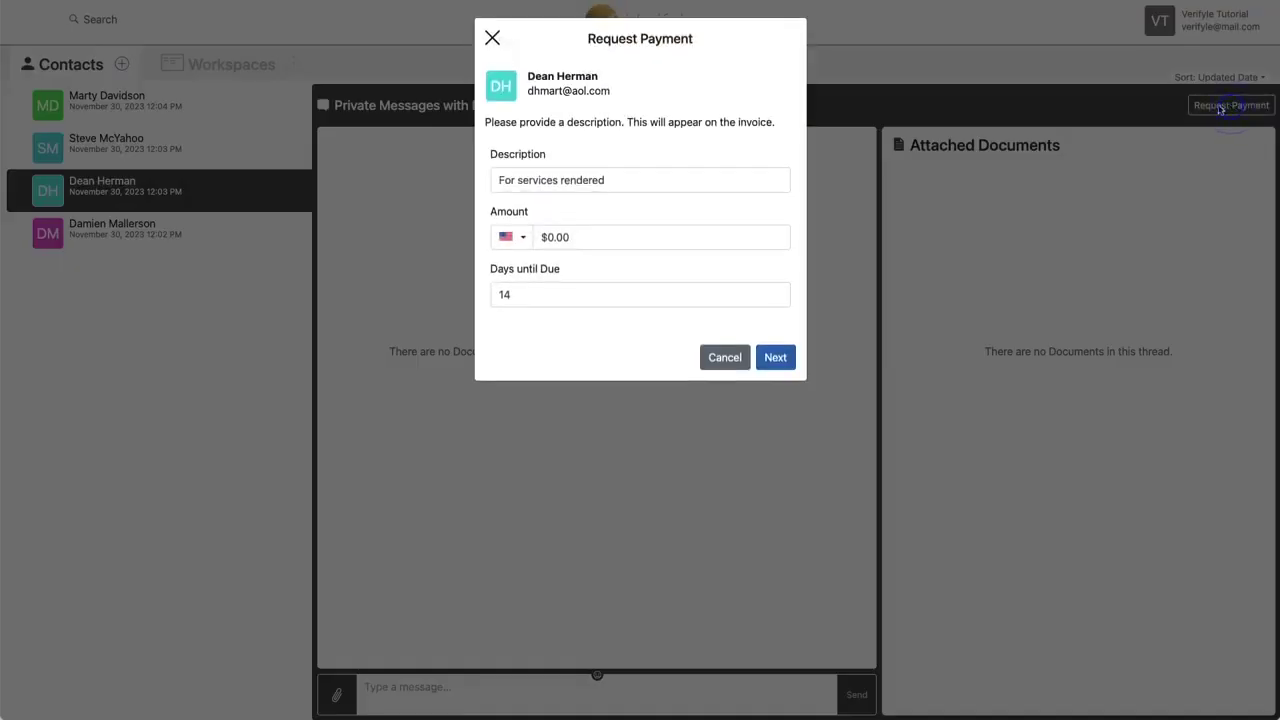
triple_click(620, 181)
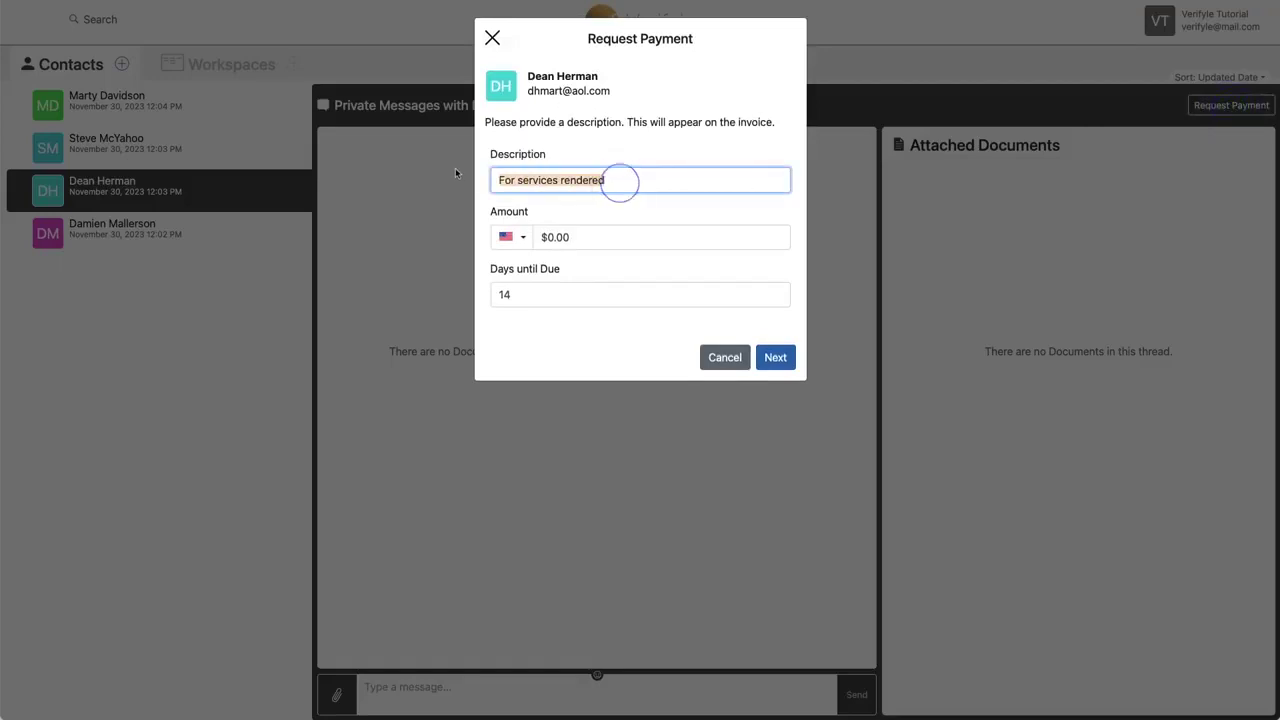
type("Tax ")
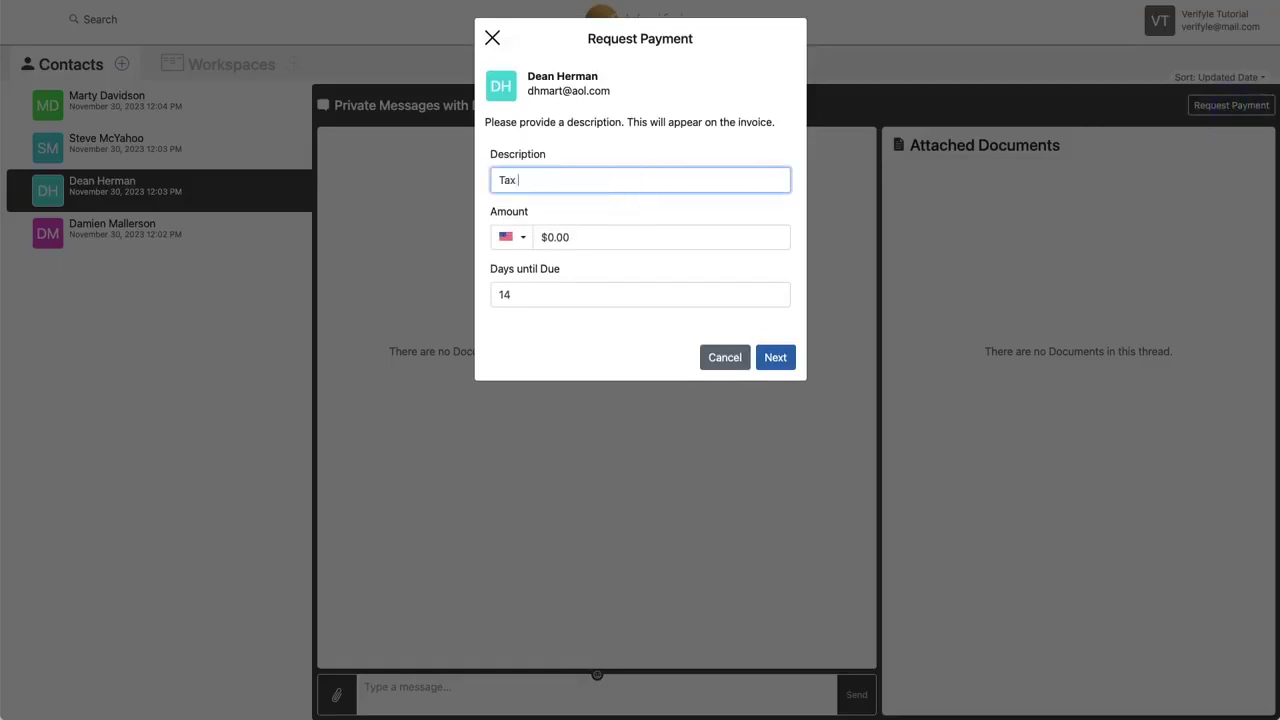
type("prep services")
Step: Set the amount to 500.00 and 30 days until due, preview, and attach it to the conversation
left_click(592, 241)
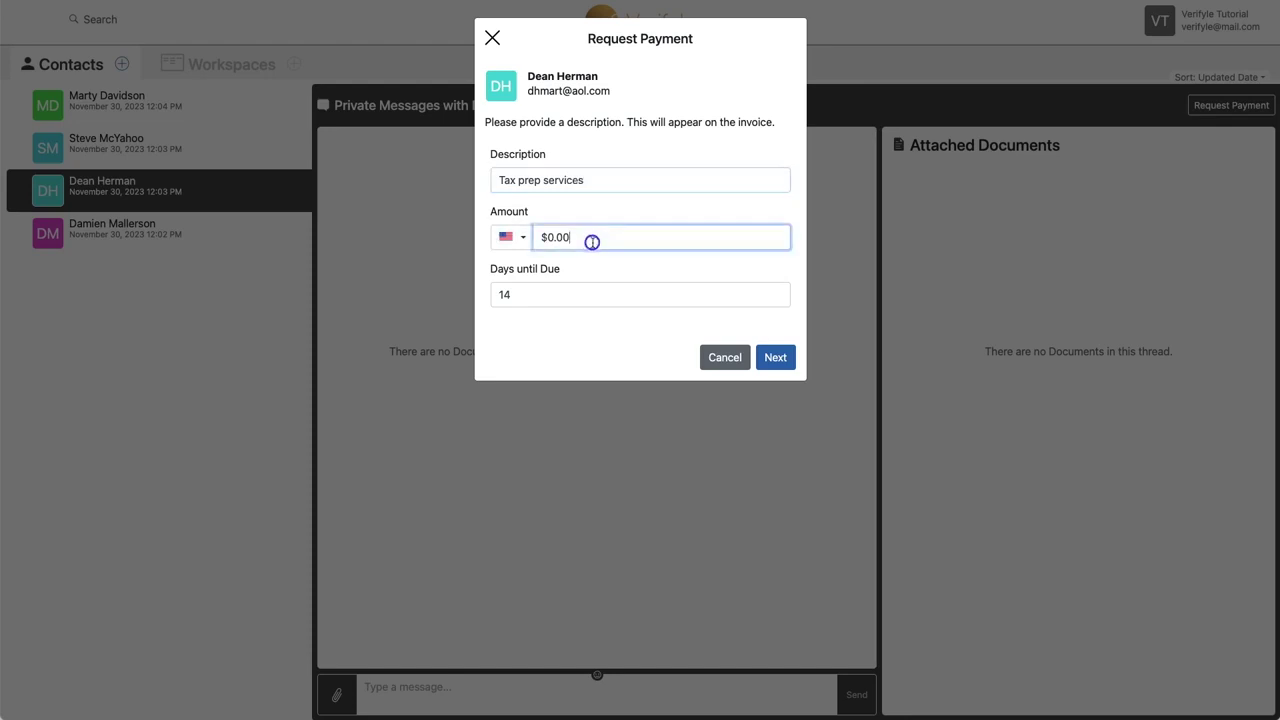
type("500.00")
left_click(589, 292)
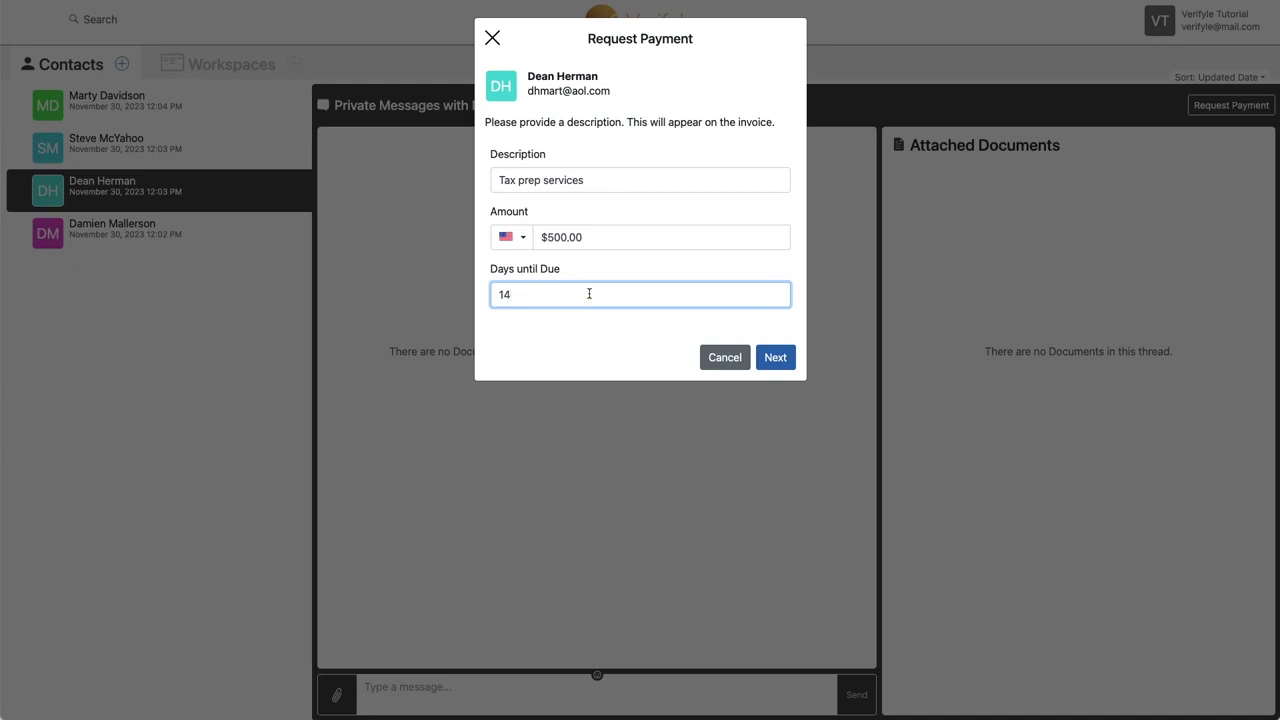
key("BackSpace")
type("30")
left_click(776, 358)
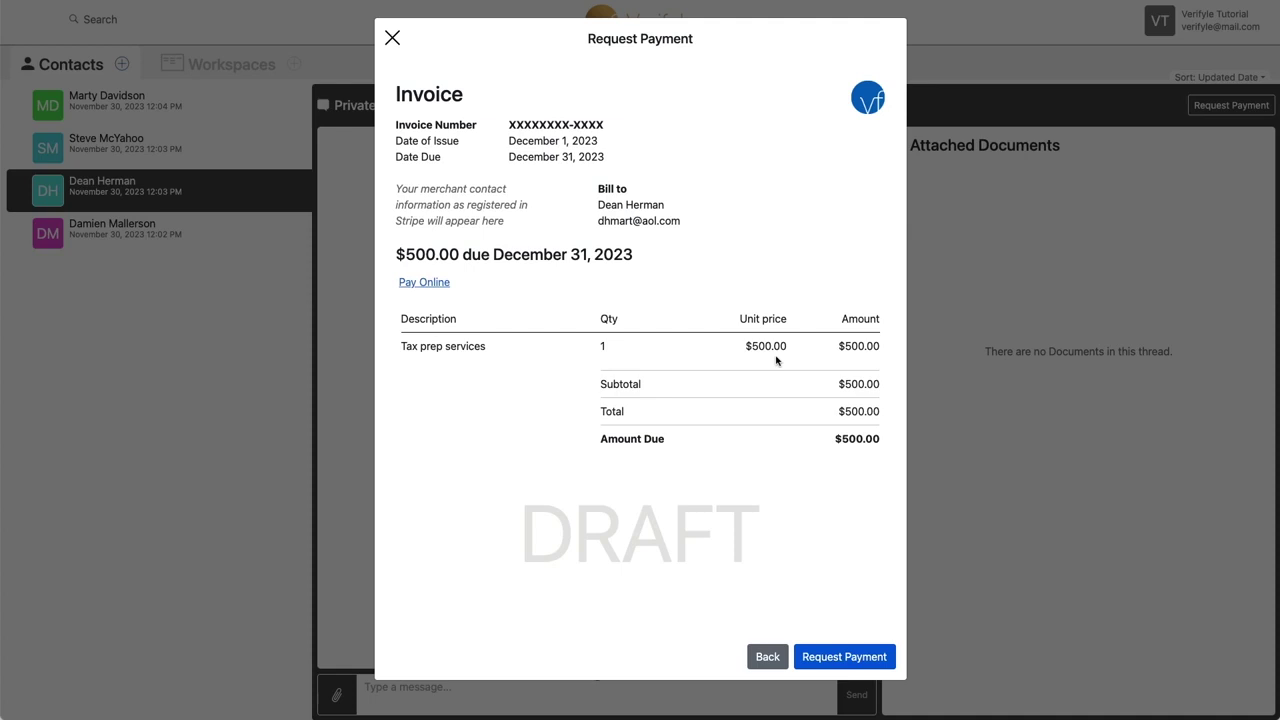
left_click(845, 656)
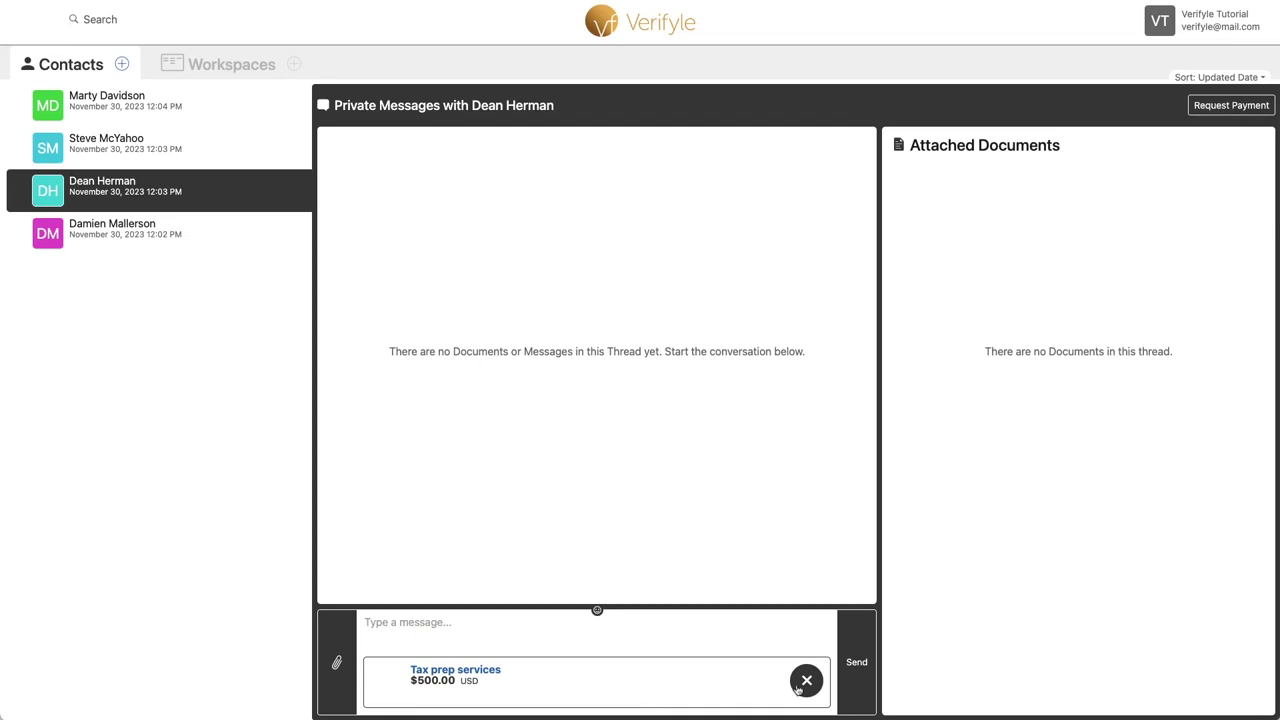
Step: Send the $500.00 Tax prep services payment request to the client
left_click(855, 665)
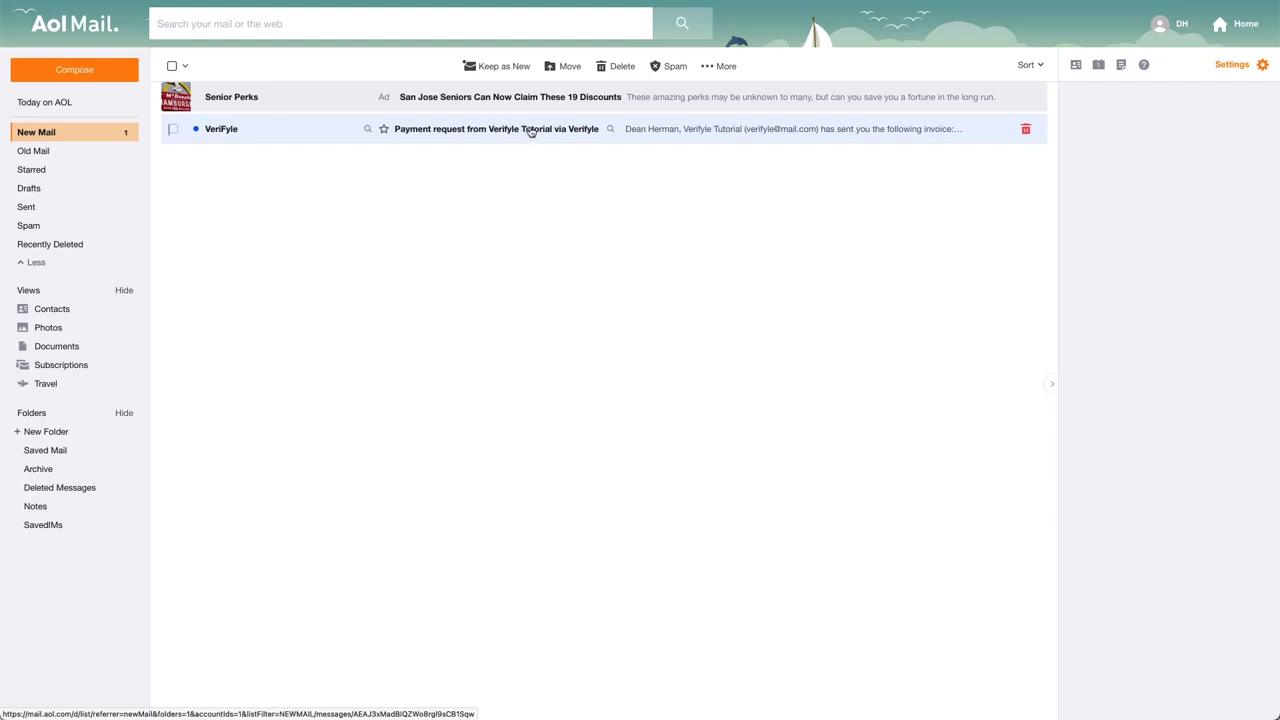
Step: Open the VeriFyle 'Payment request' email in the AOL inbox
left_click(530, 132)
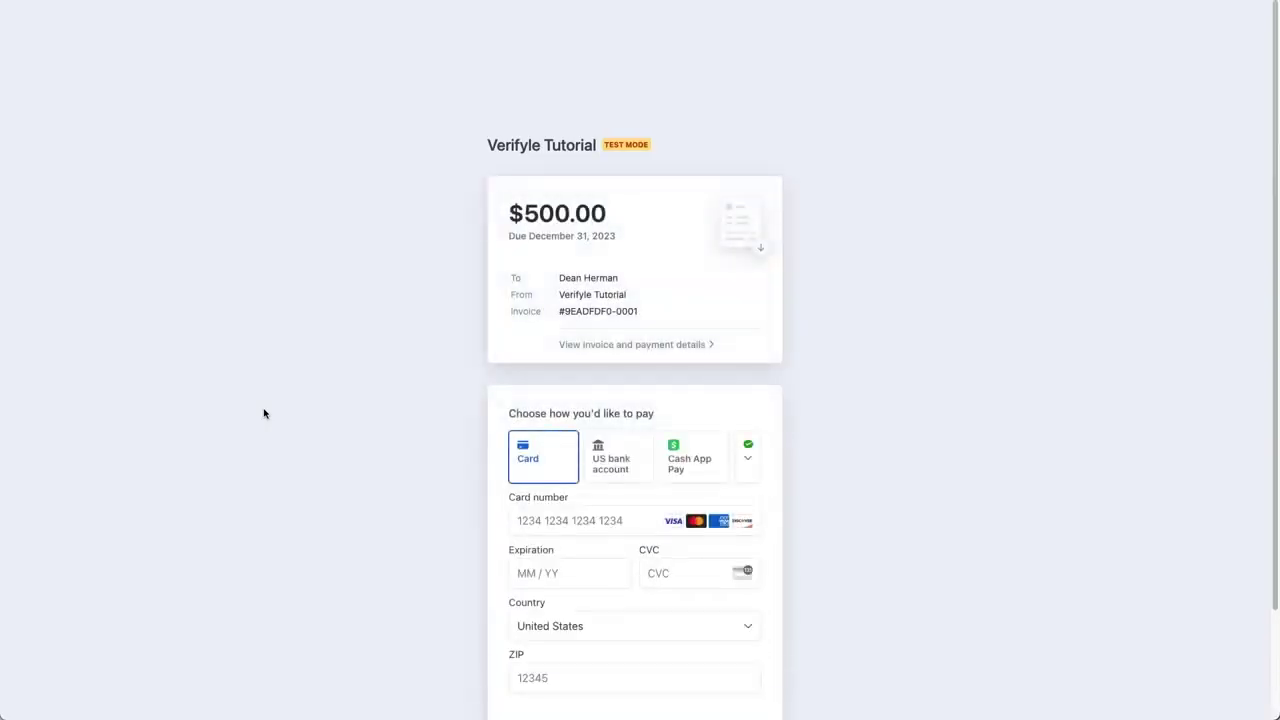
Step: Review the $500.00 invoice's line items and balance on the Stripe page, then close the details
scroll(606, 258, "down", 2)
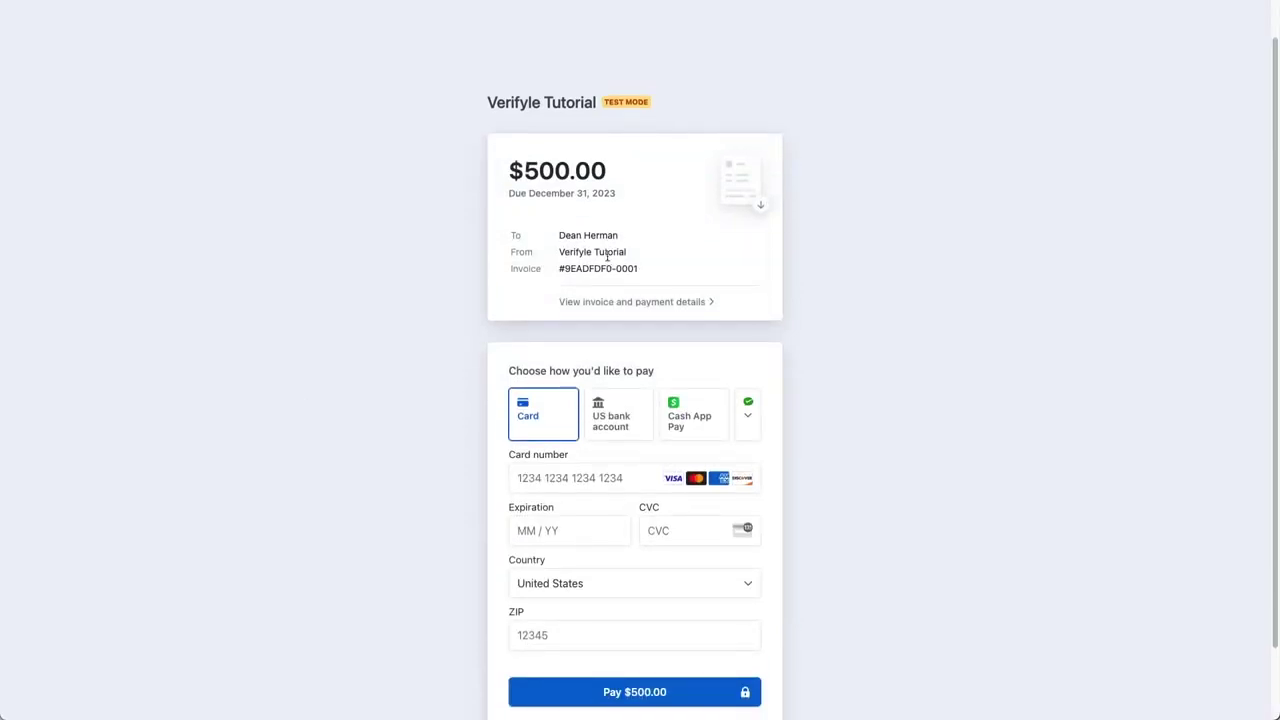
scroll(606, 260, "down", 1)
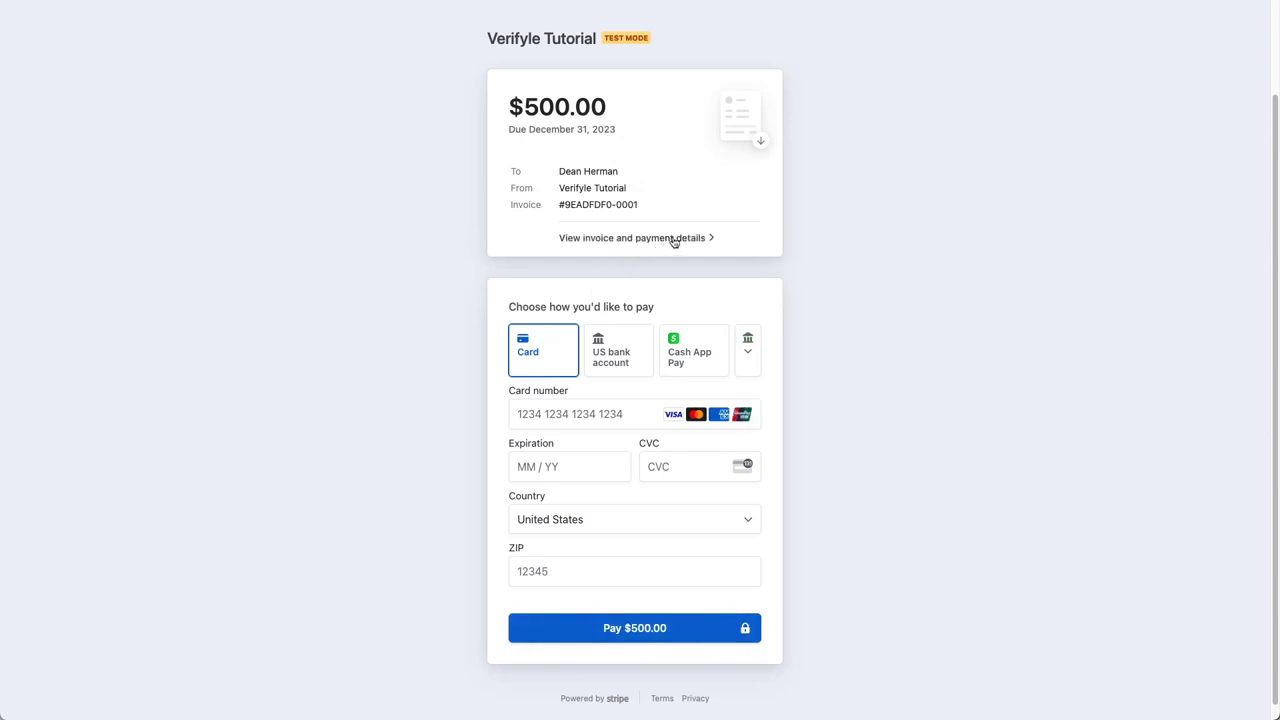
left_click(674, 240)
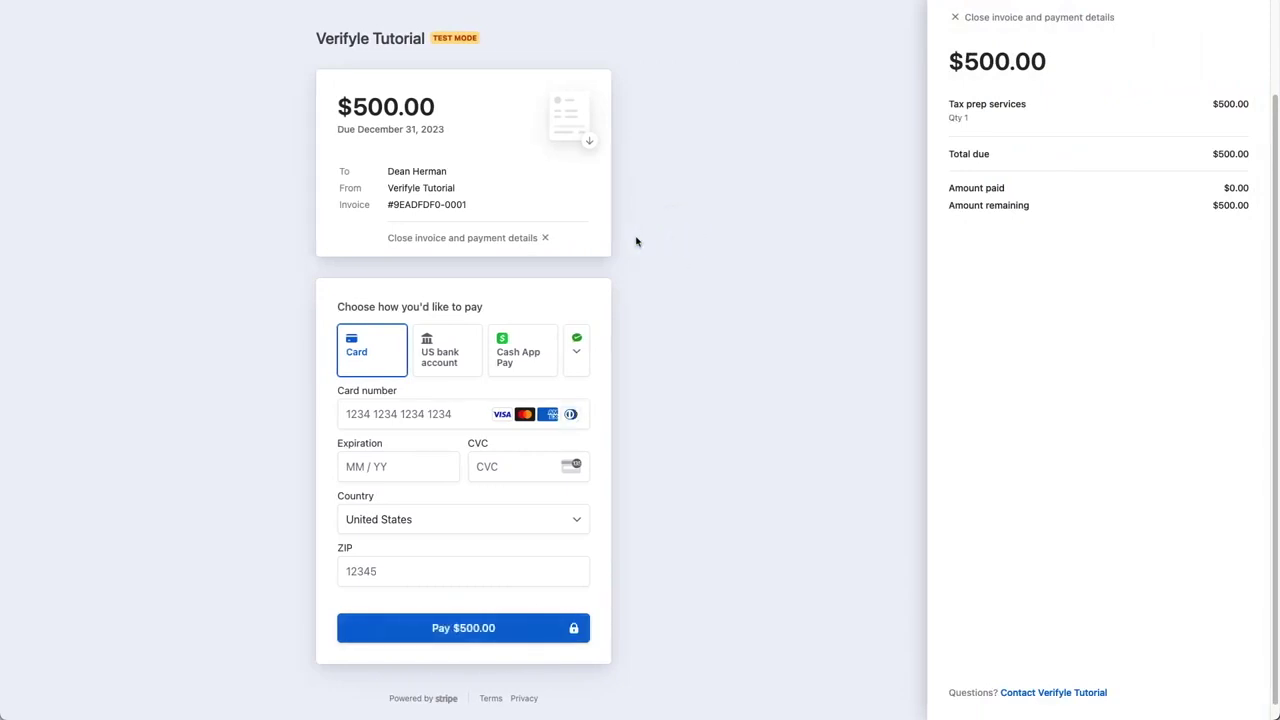
left_click(545, 237)
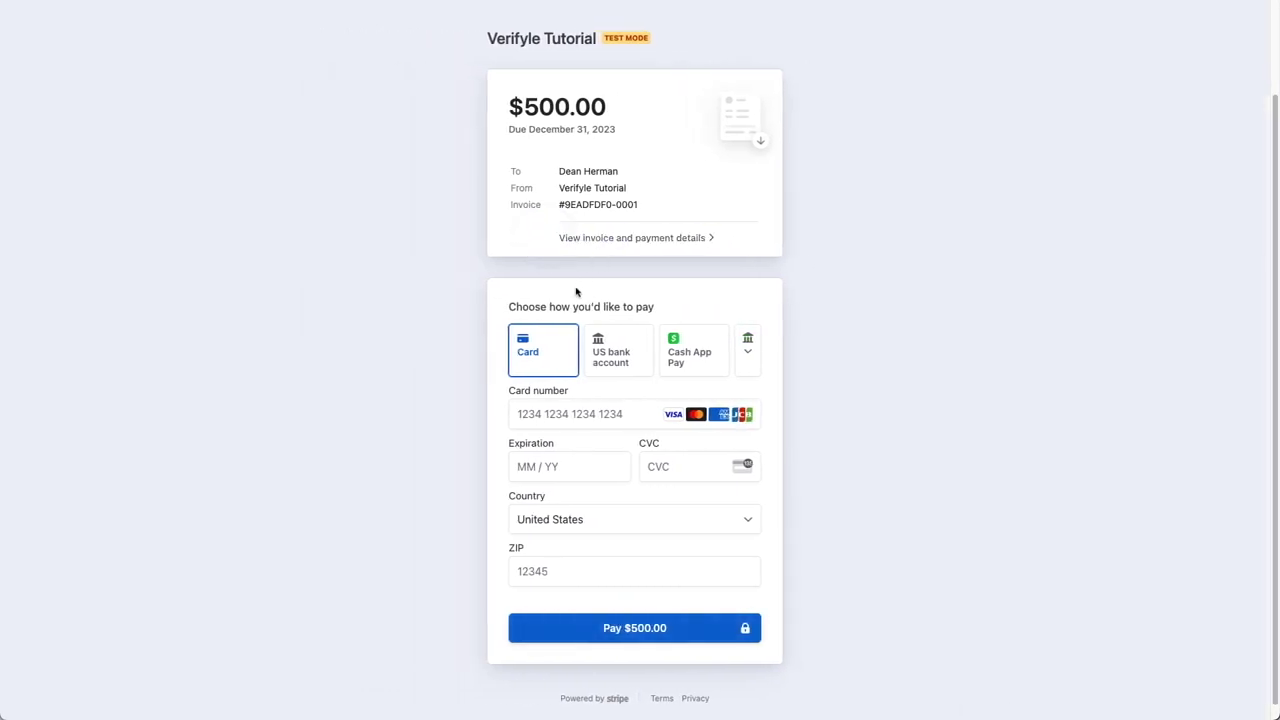
Step: Pay the $500.00 invoice with the test Visa card, its CVC and billing ZIP code
left_click(529, 417)
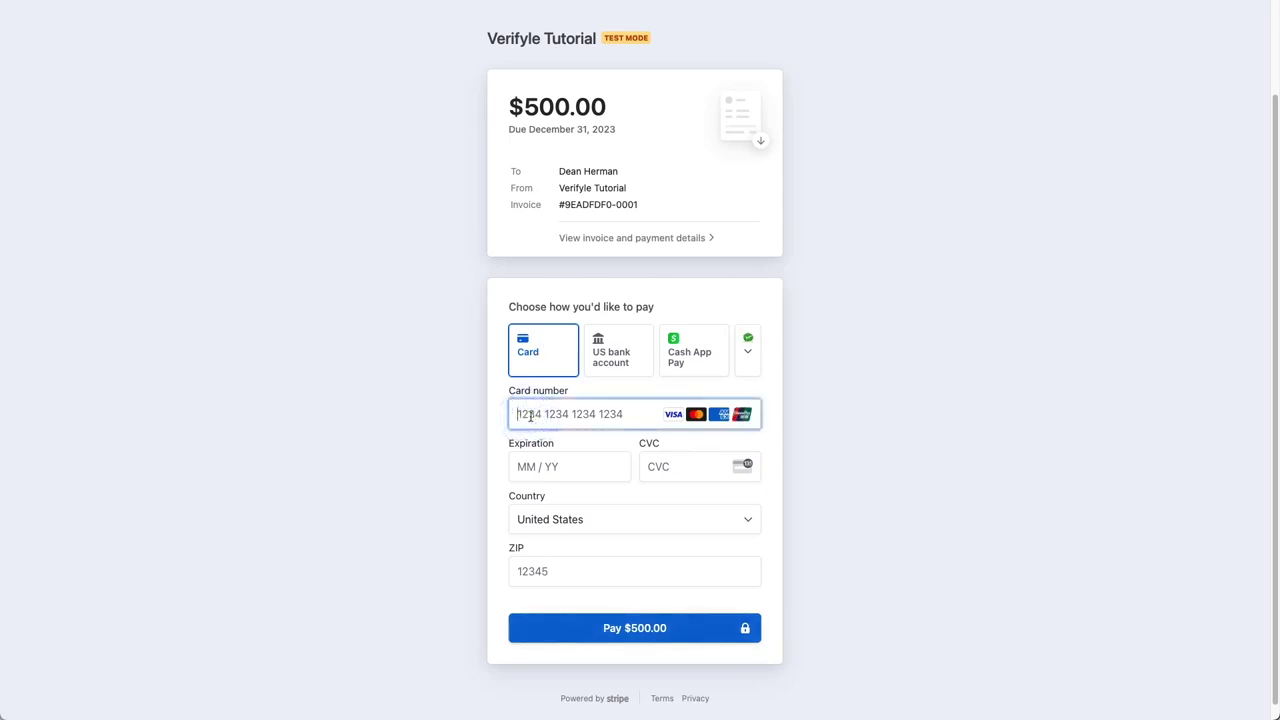
type("4242 4242 424")
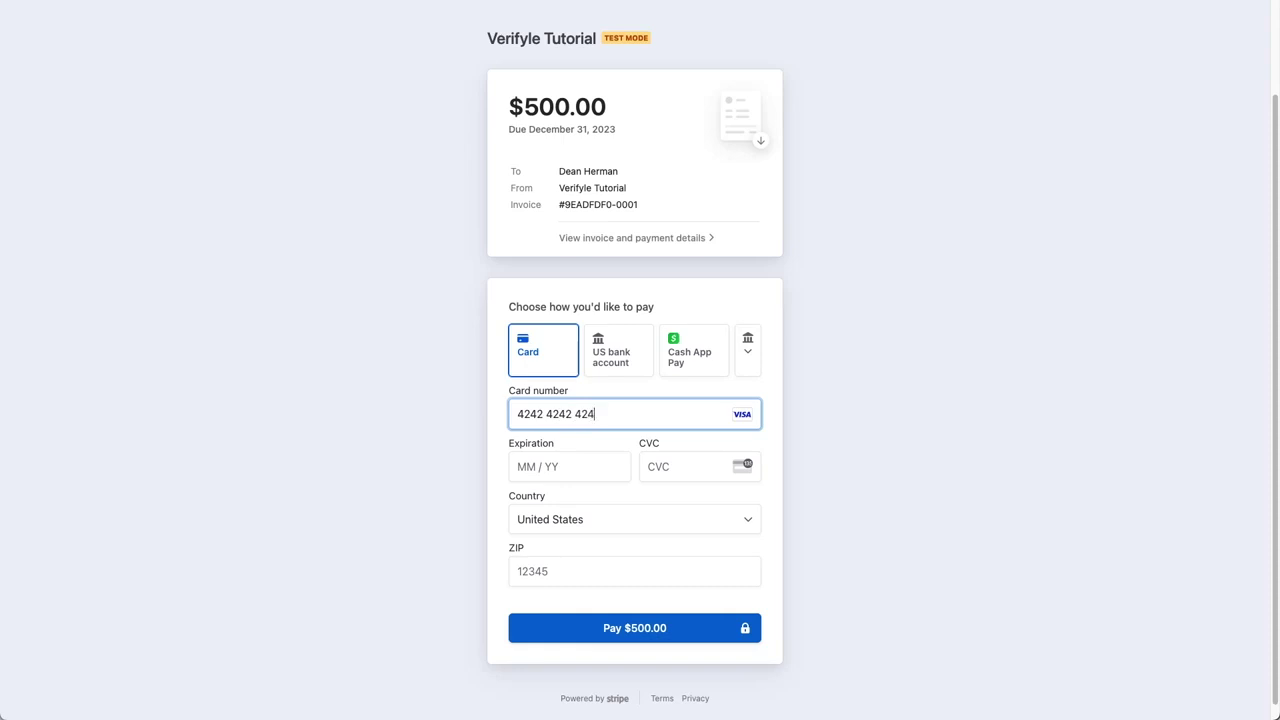
type("2 4242")
type("04 /")
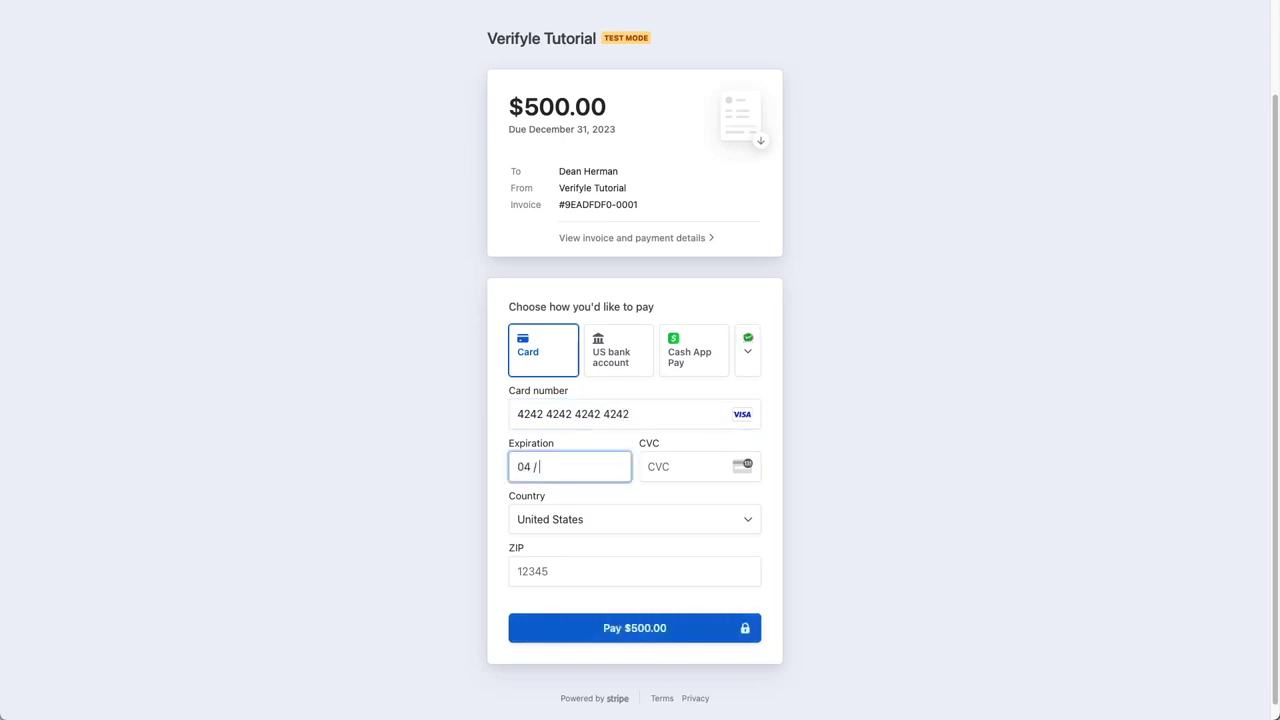
type("24")
key("Tab")
type("424")
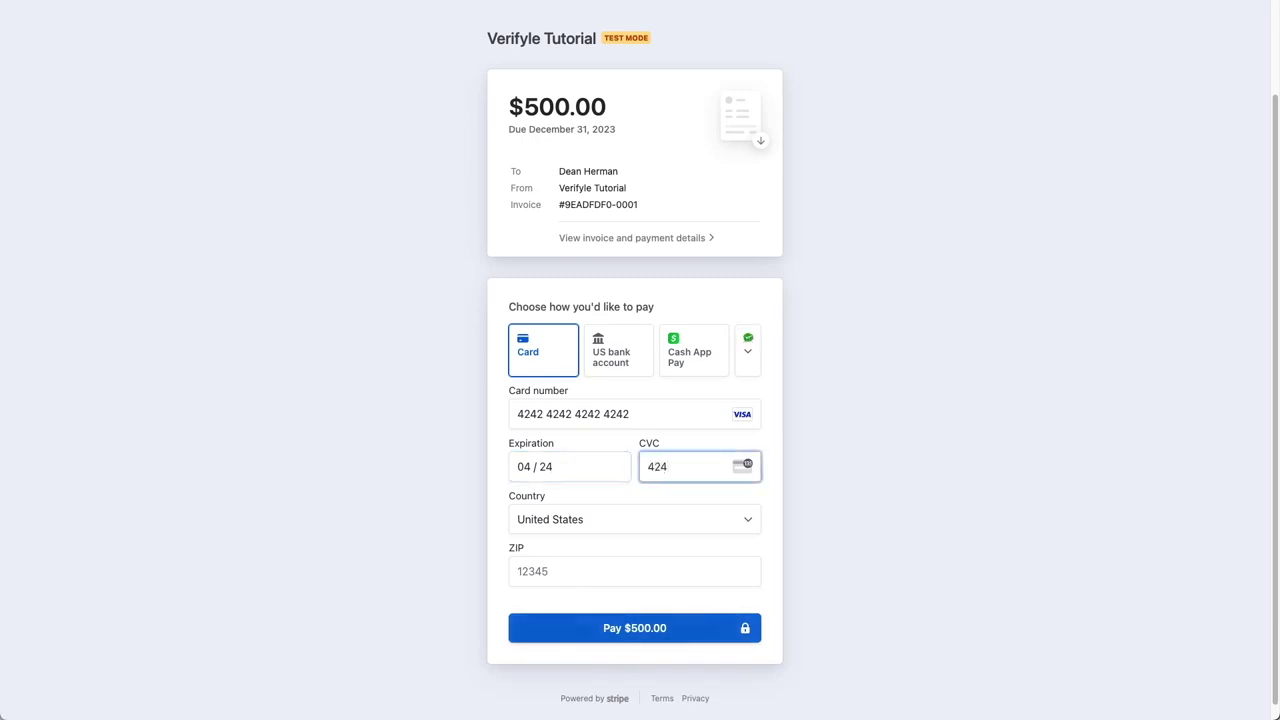
key("Tab")
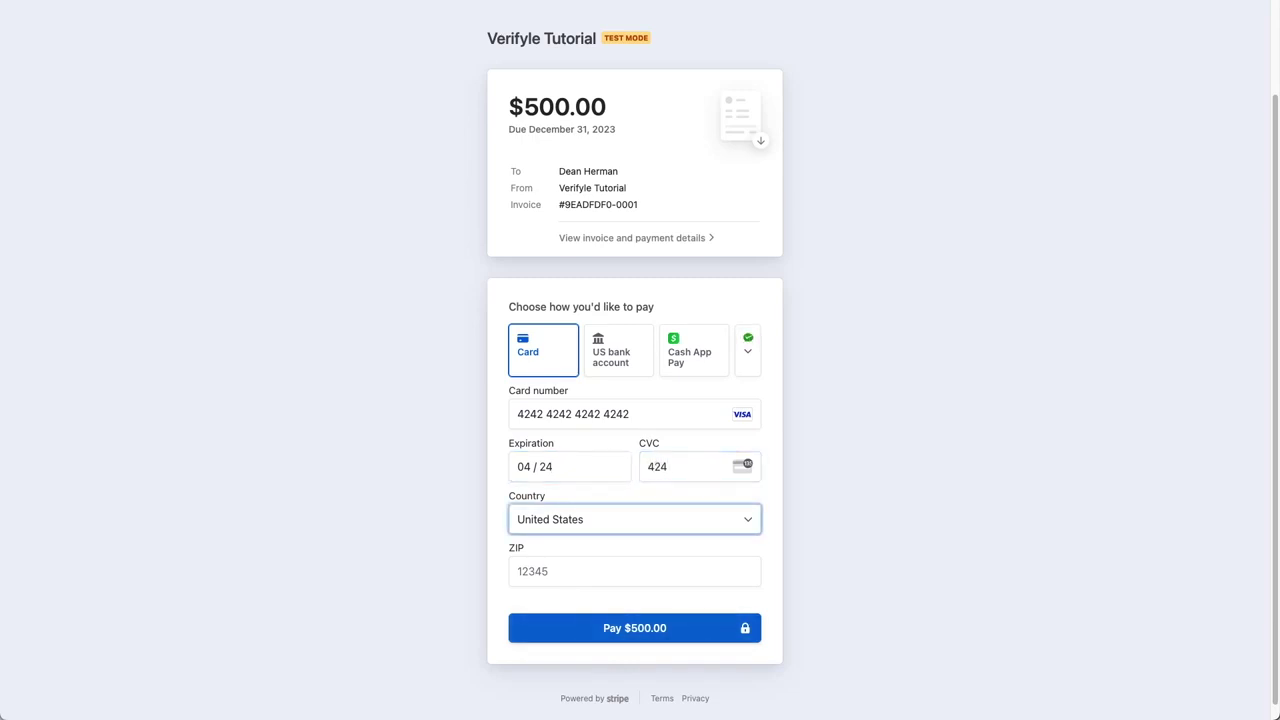
key("Tab")
type("95008")
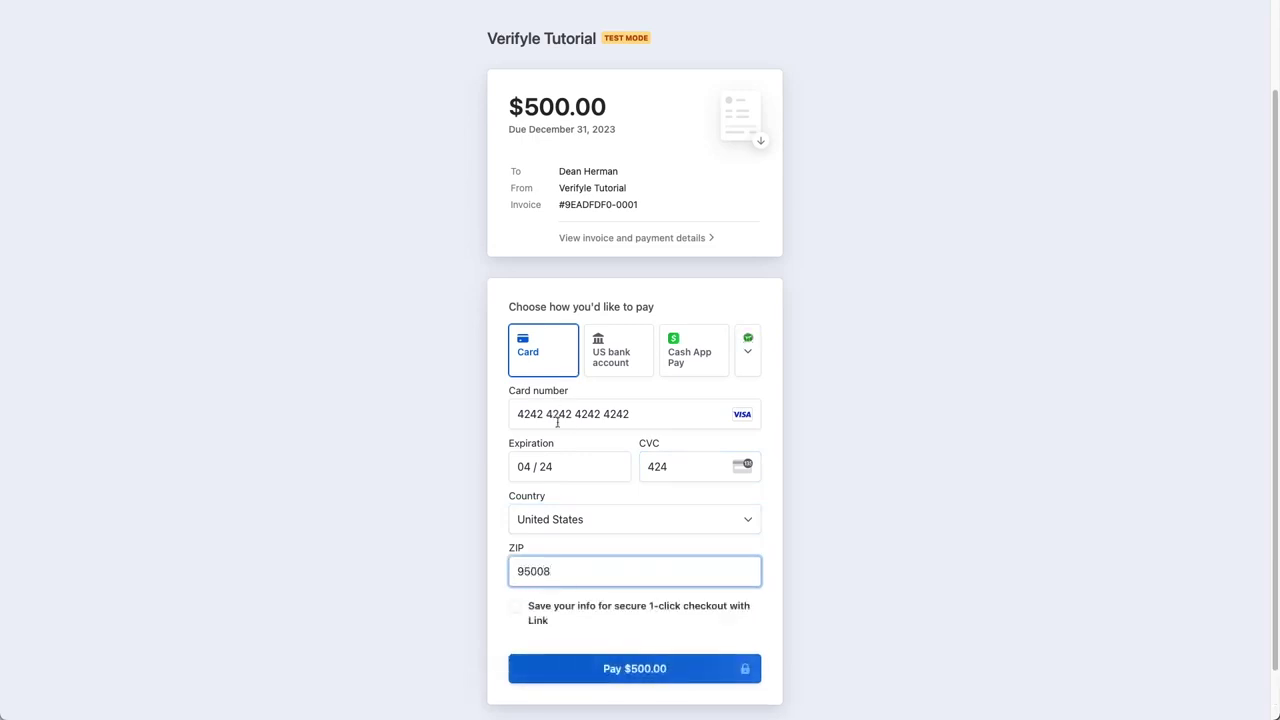
scroll(540, 500, "down", 2)
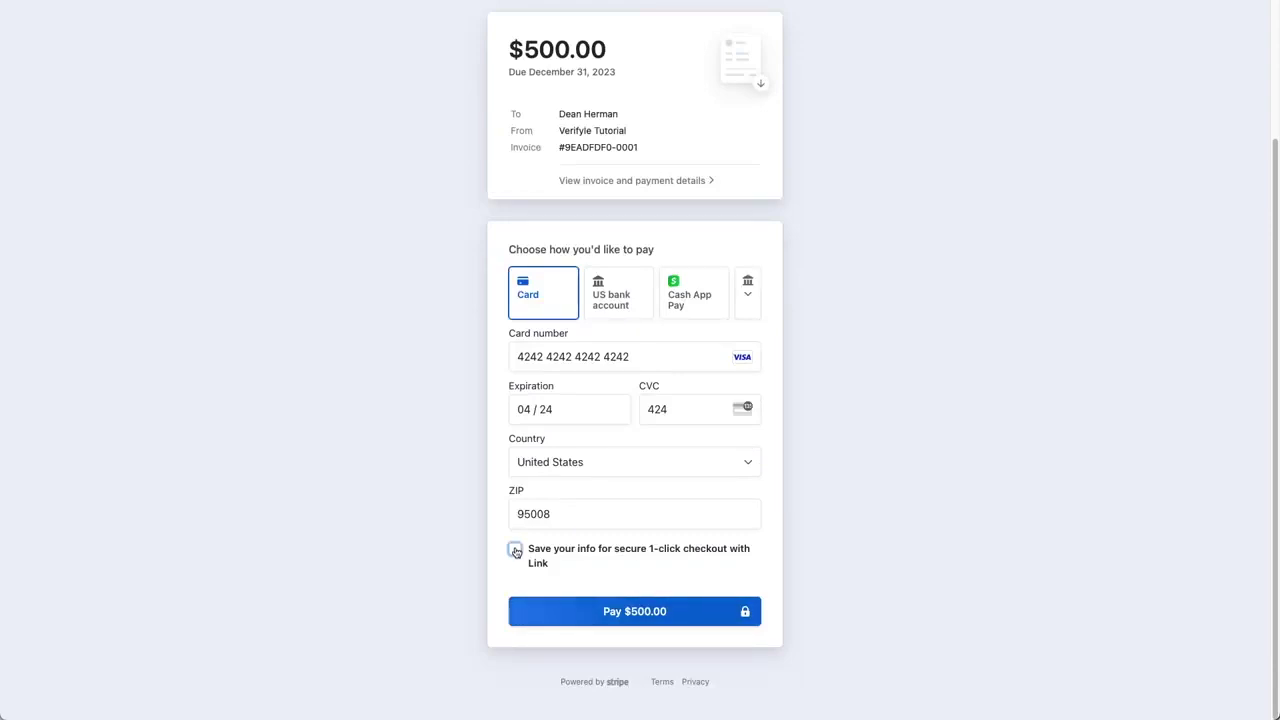
left_click(646, 616)
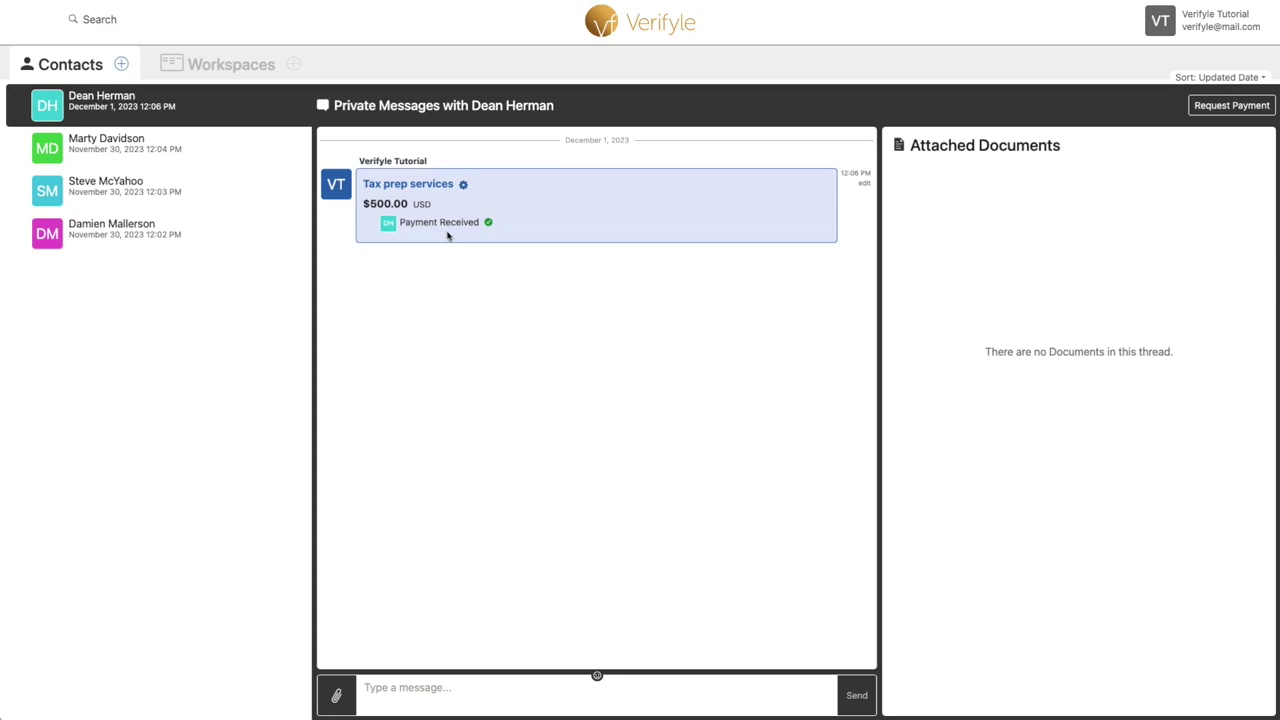
Step: Open the Verifyle account menu from the name at top right
left_click(1215, 28)
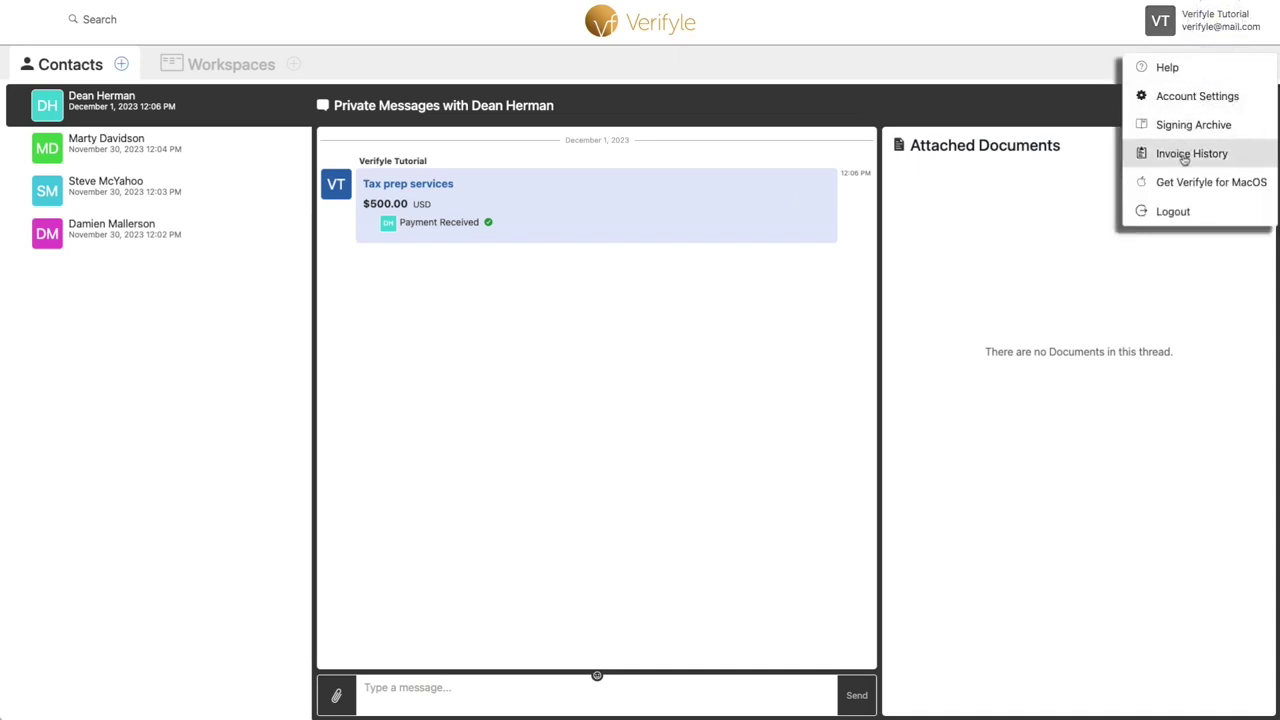
Step: Check that Invoice History lists the $500.00 Tax prep services invoice as PAID, then return home
left_click(1185, 158)
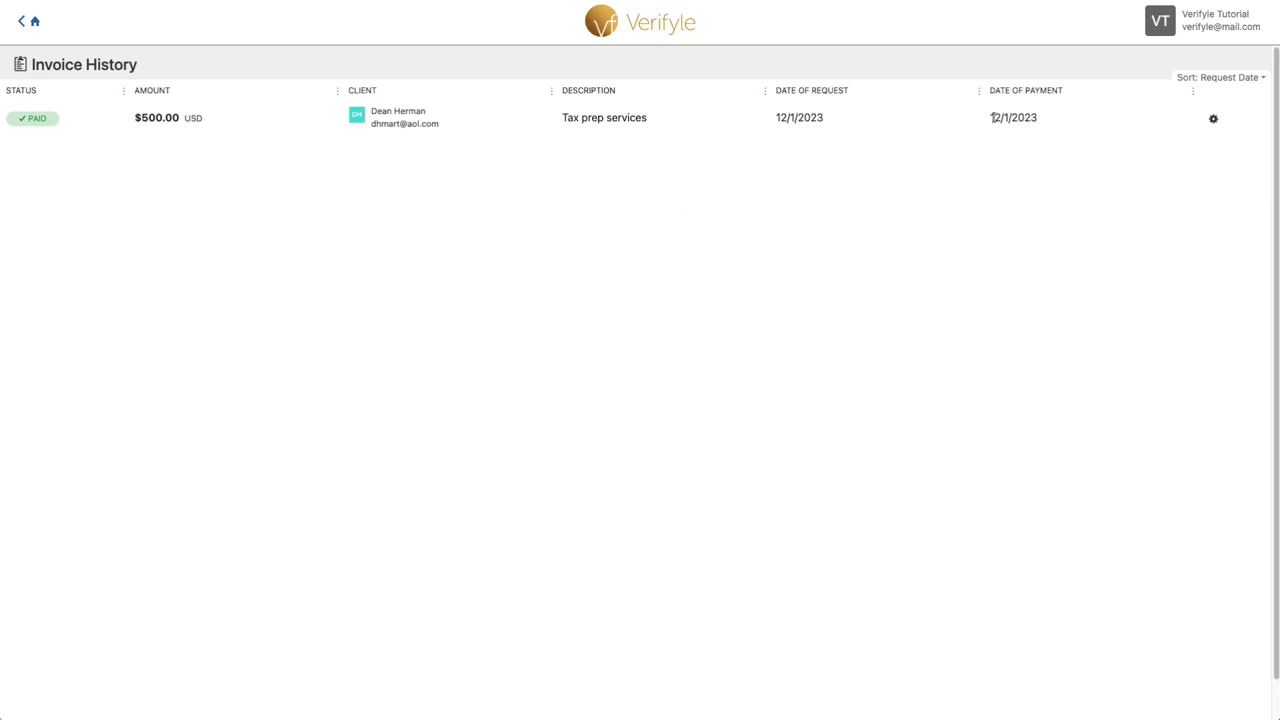
left_click(35, 21)
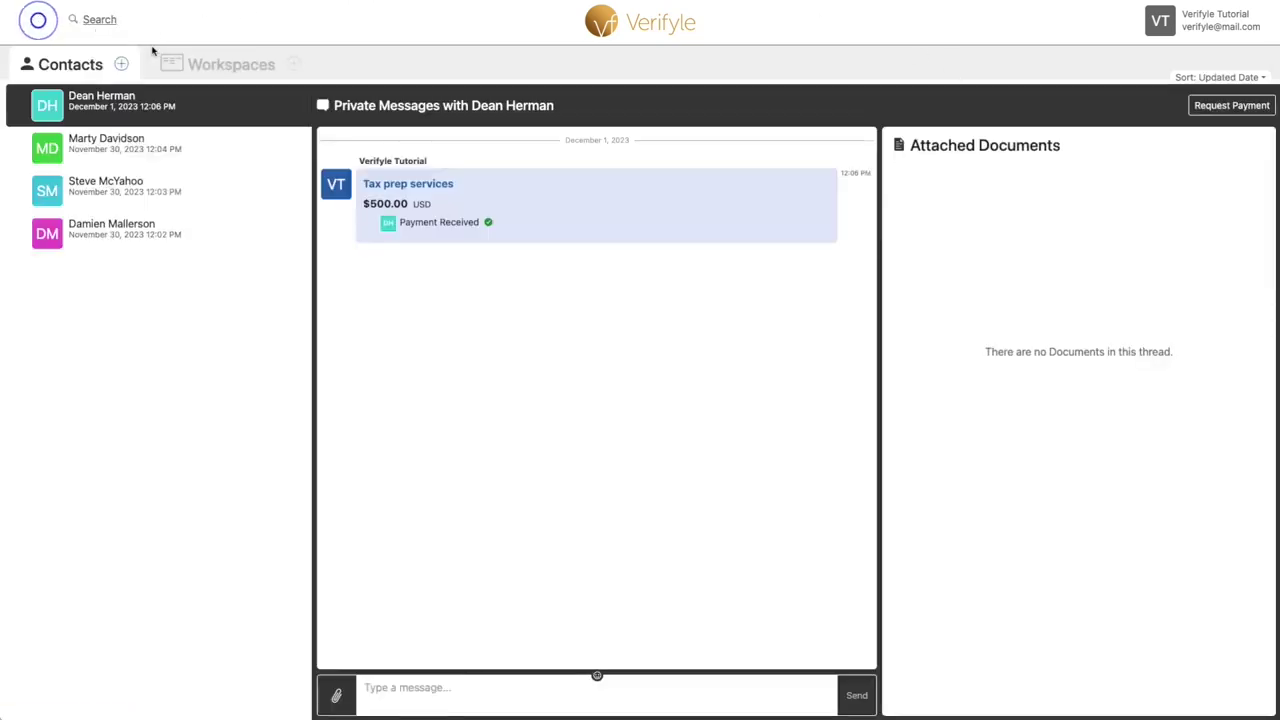